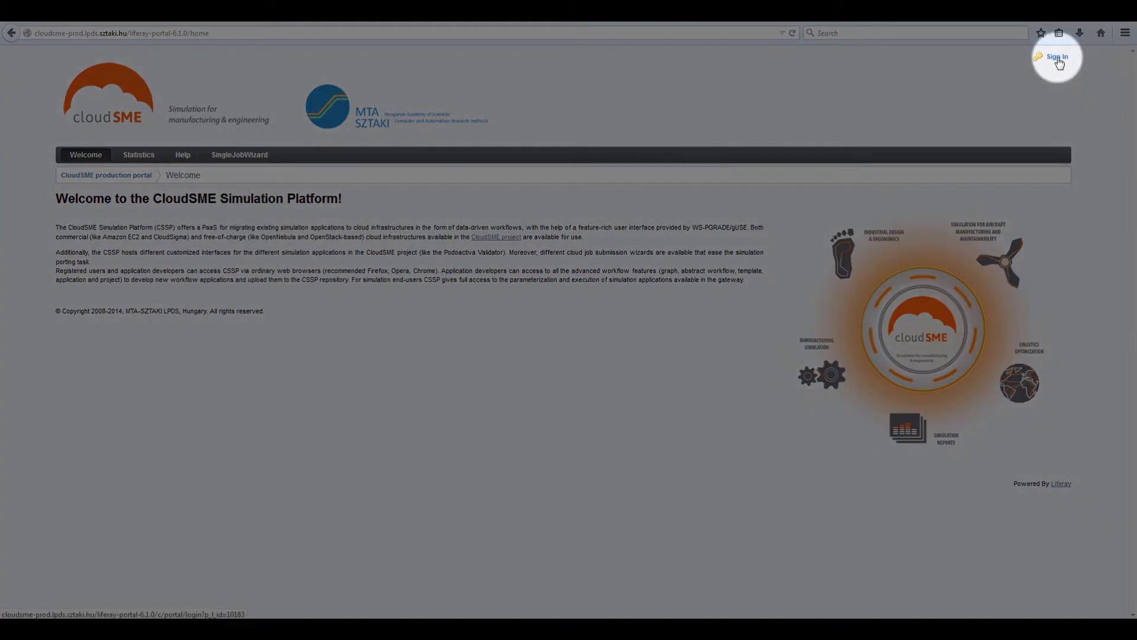
Sign in to the CloudSME portal with the account's e-mail address and password.
{"action": "left_click", "coordinate": [1058, 58]}
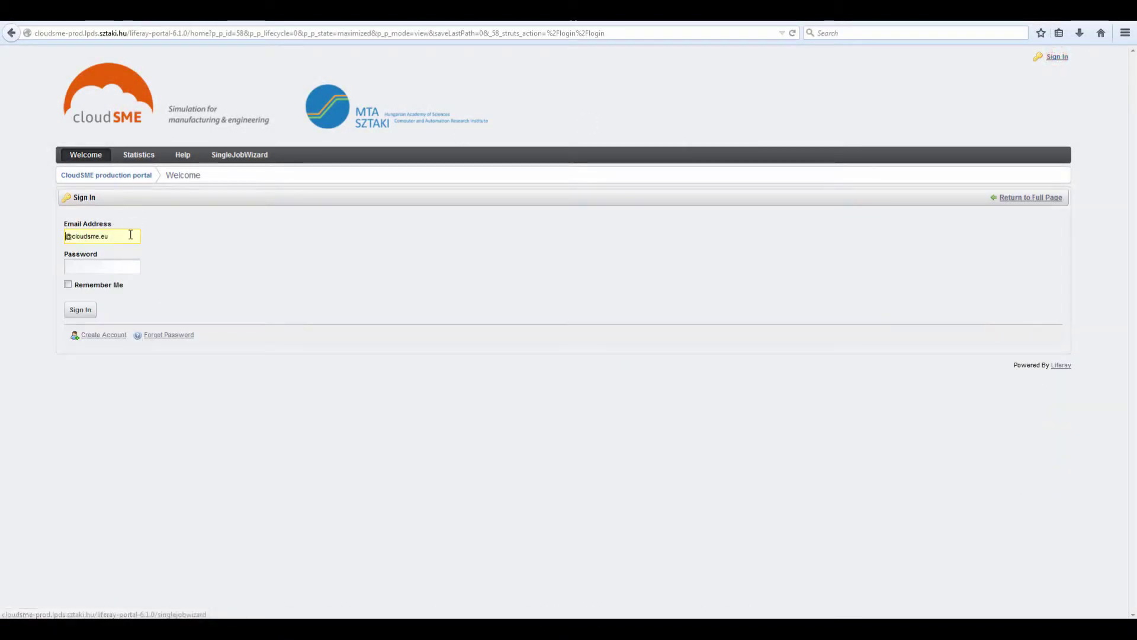
{"action": "triple_click", "coordinate": [130, 235]}
{"action": "type", "text": "***"}
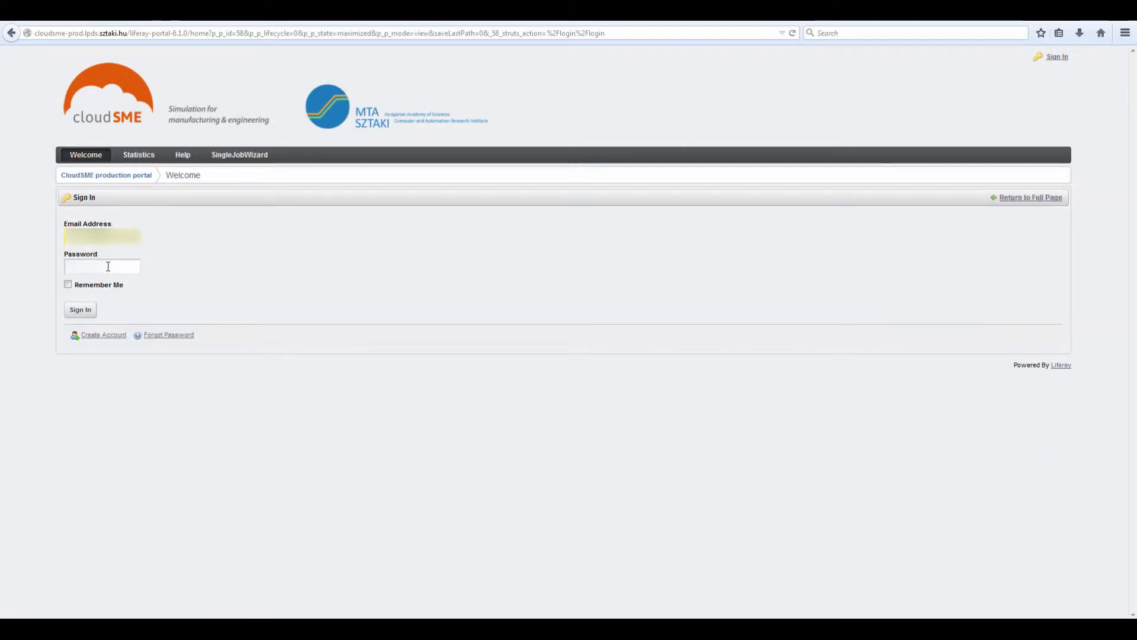
{"action": "left_click", "coordinate": [107, 264]}
{"action": "type", "text": "********"}
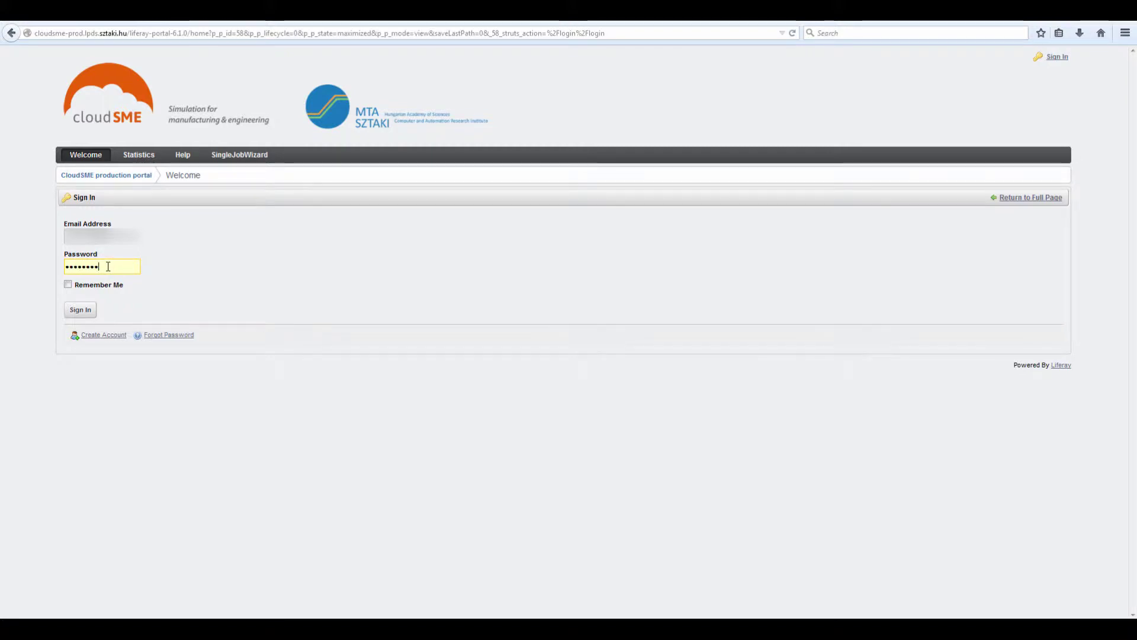
{"action": "type", "text": "*"}
{"action": "key", "text": "Return"}
Go to the workflow Graph page and launch the Graph Editor with Java Web Start Launcher.
{"action": "mouse_move", "coordinate": [139, 177]}
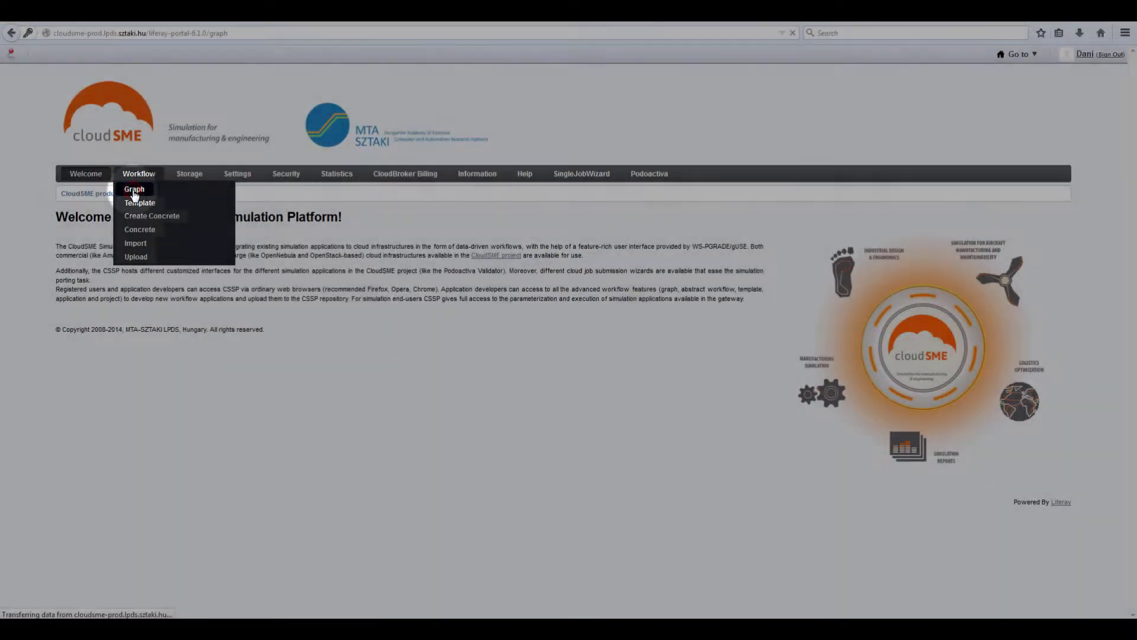
{"action": "left_click", "coordinate": [133, 195]}
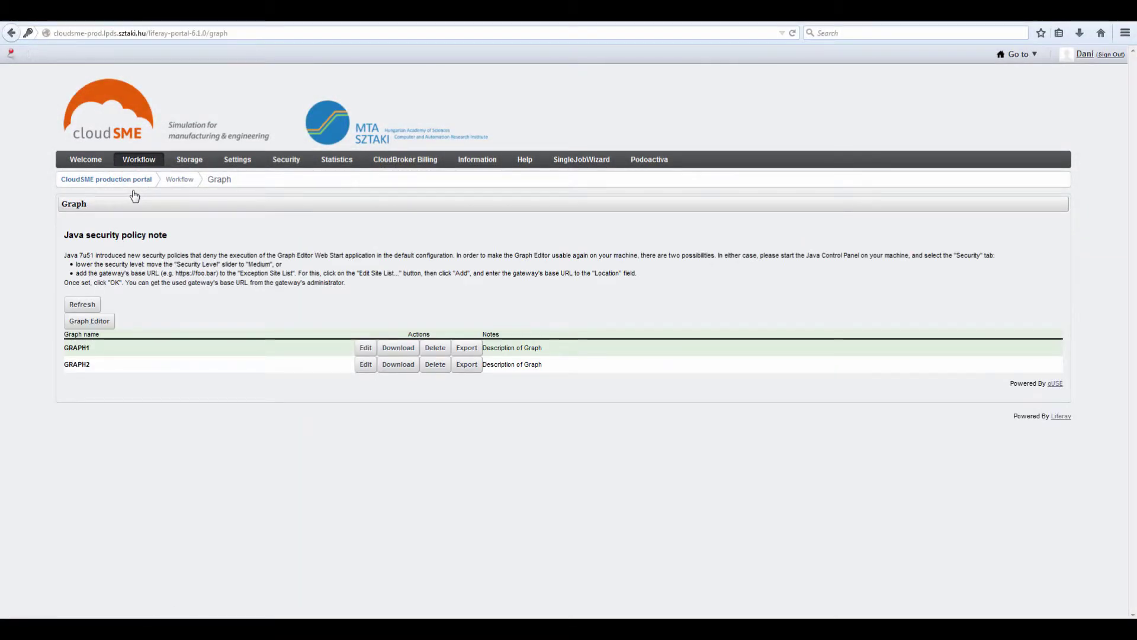
{"action": "left_click", "coordinate": [100, 328]}
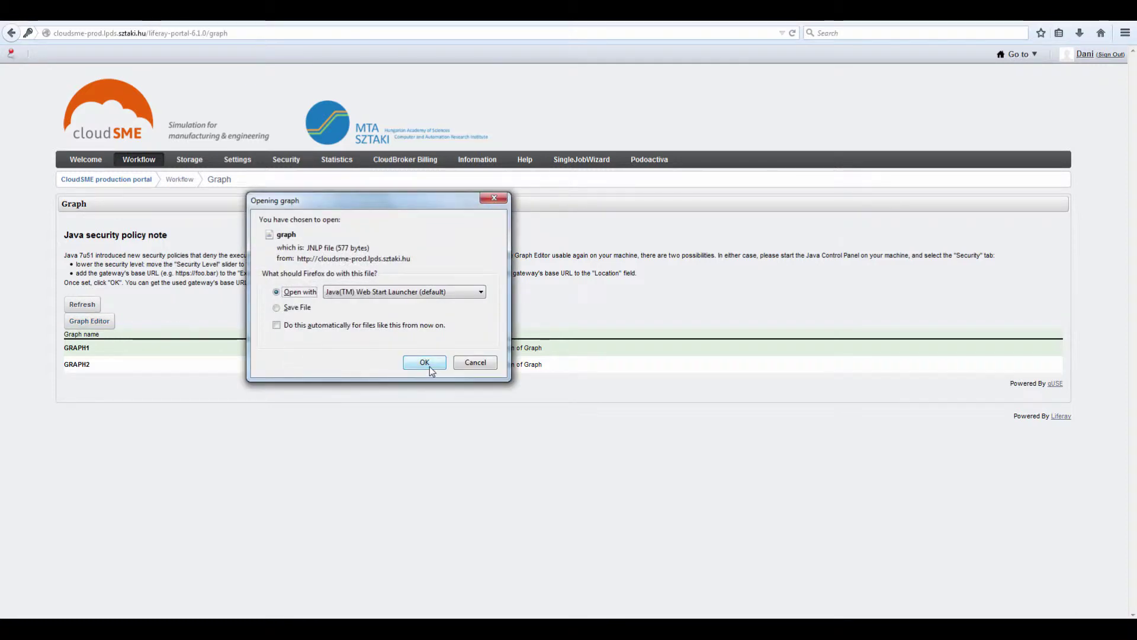
{"action": "left_click", "coordinate": [430, 367]}
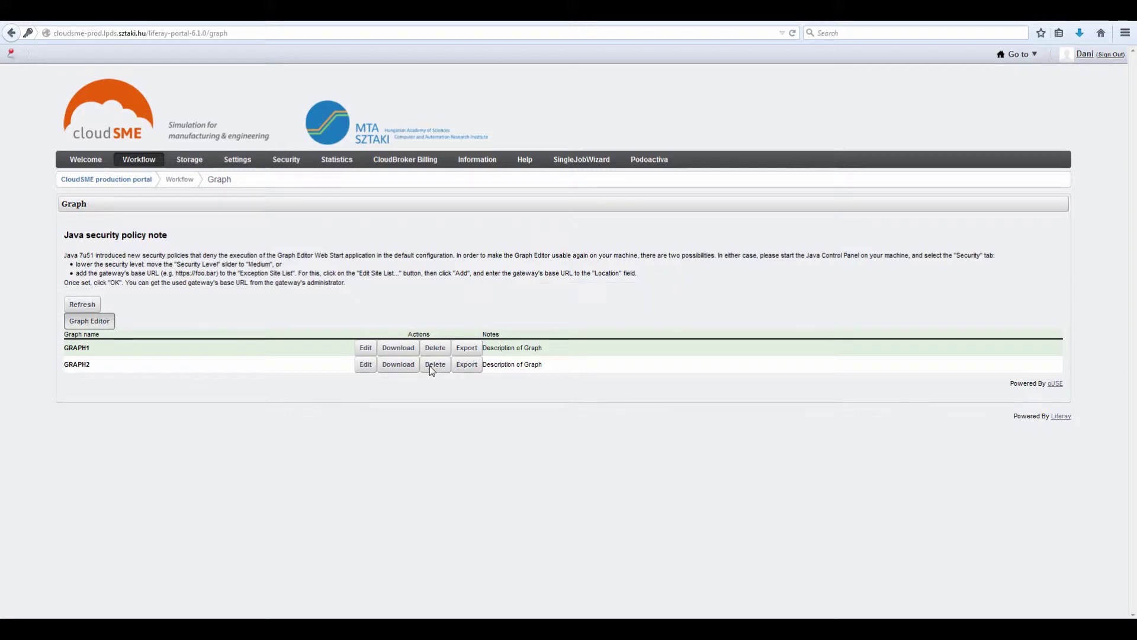
{"action": "left_click", "coordinate": [458, 380]}
{"action": "left_click", "coordinate": [643, 378]}
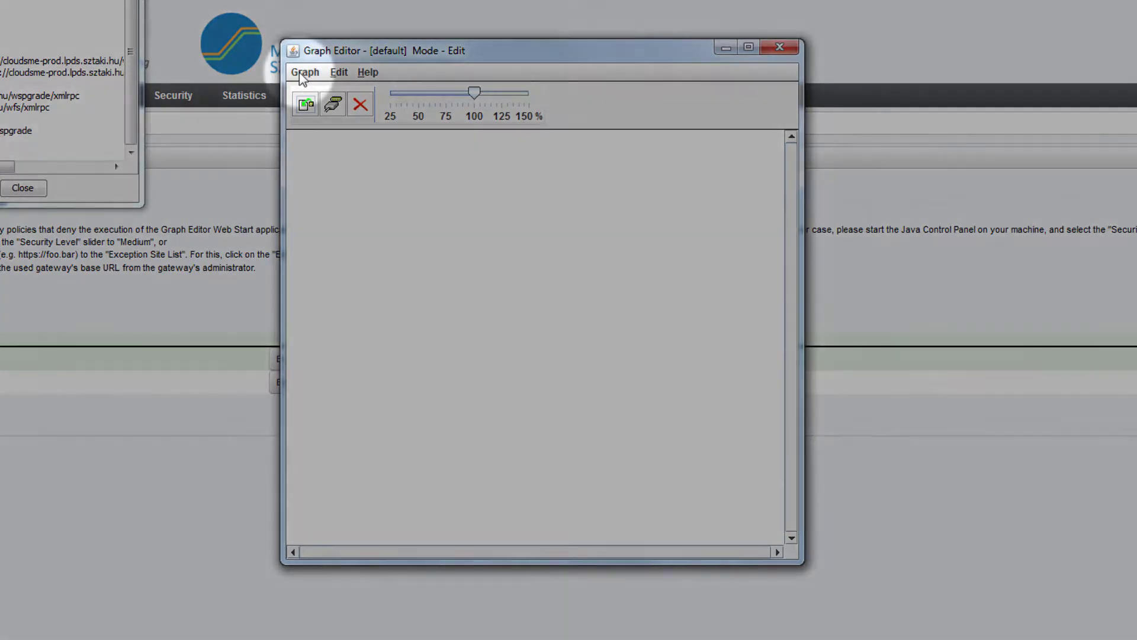
Add a new job to the empty graph and accept its default name and description in the job properties.
{"action": "left_click", "coordinate": [302, 72]}
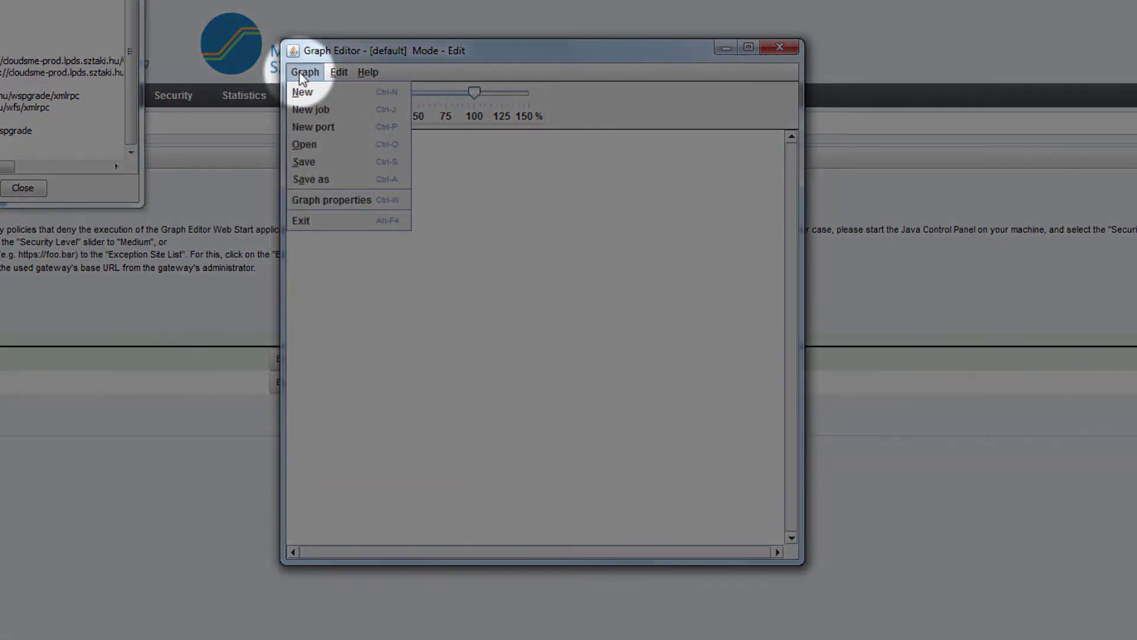
{"action": "left_click", "coordinate": [317, 110]}
{"action": "left_click", "coordinate": [335, 173]}
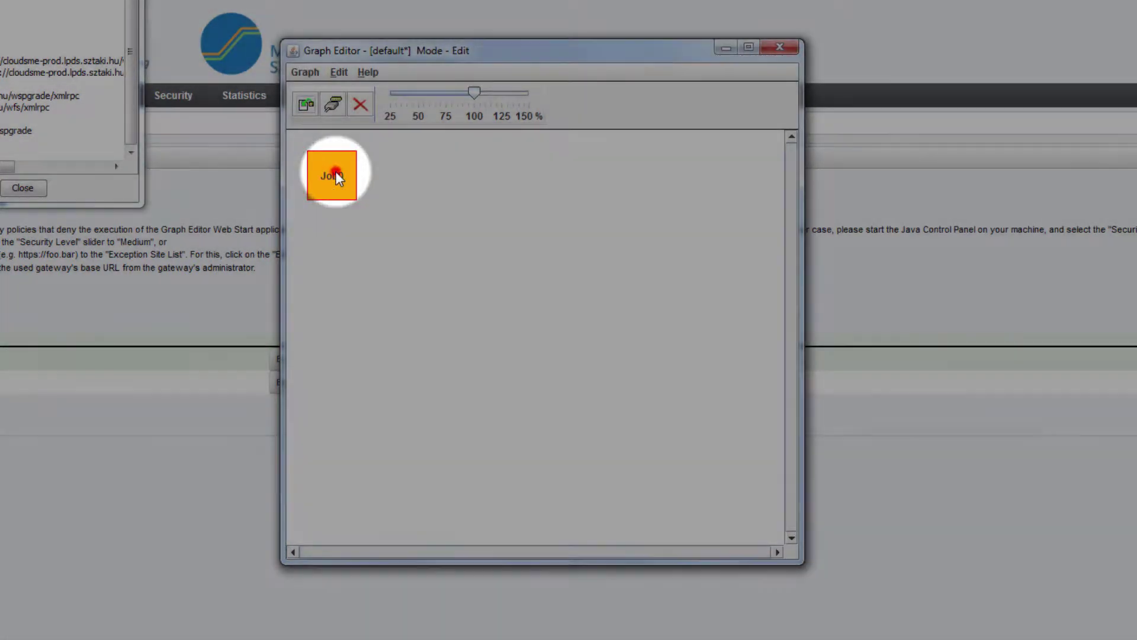
{"action": "double_click", "coordinate": [335, 175]}
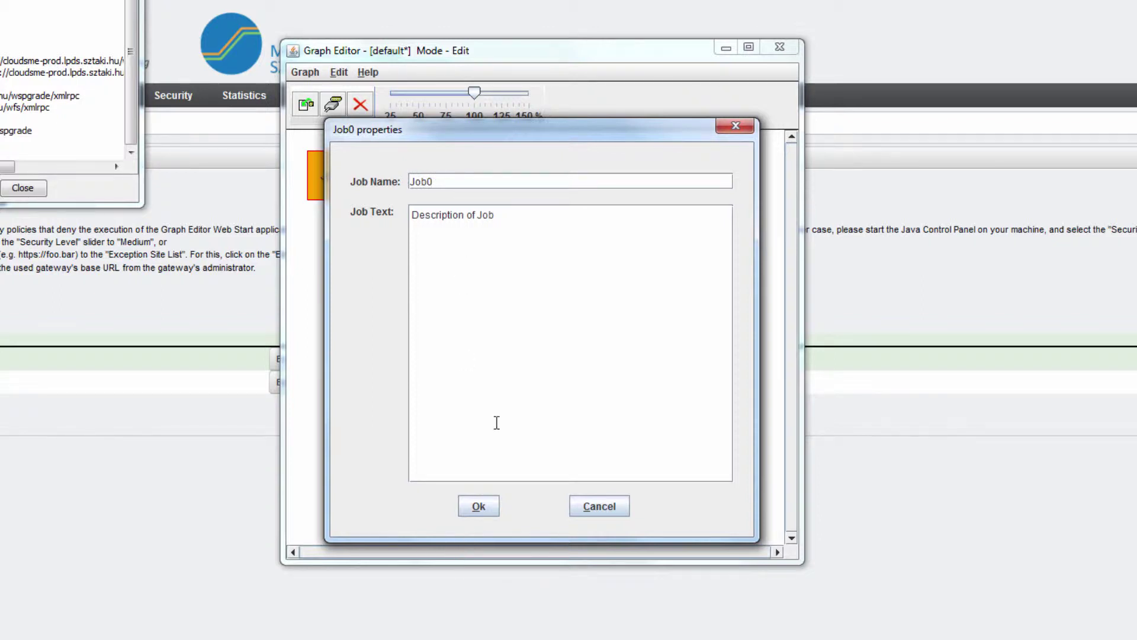
{"action": "left_click", "coordinate": [480, 506]}
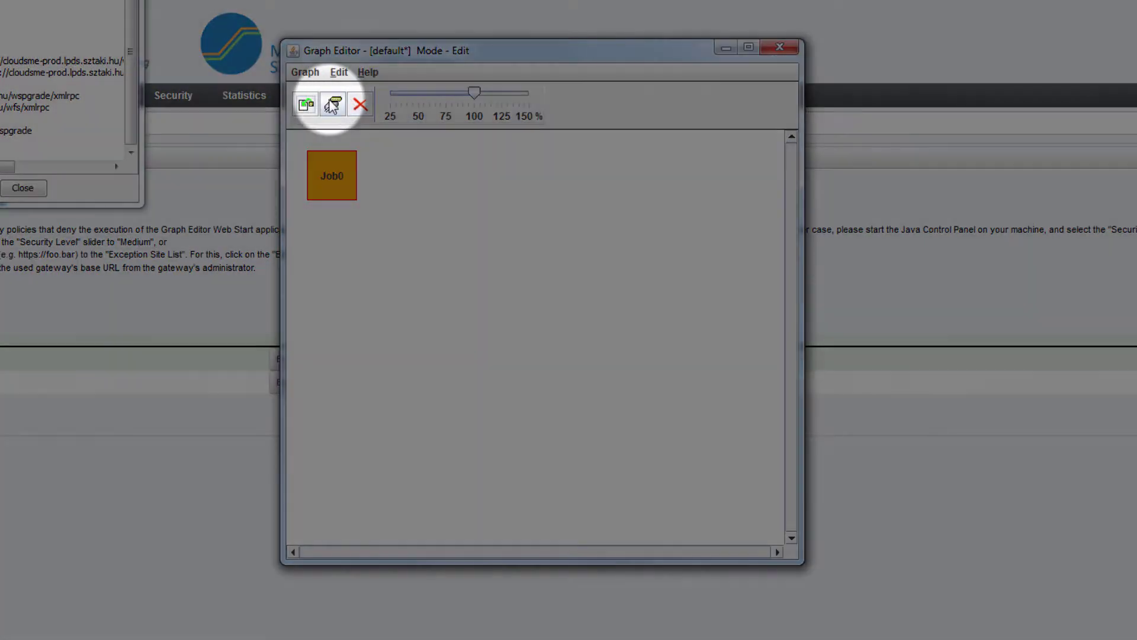
Add three ports to Job0.
{"action": "left_click", "coordinate": [333, 106]}
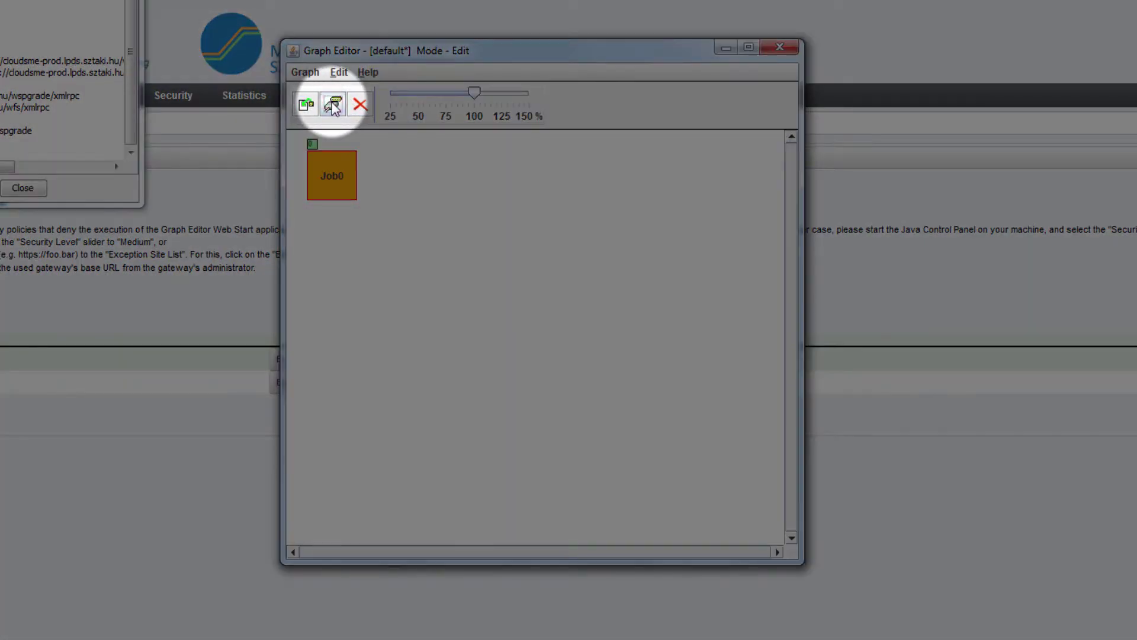
{"action": "left_click", "coordinate": [333, 105]}
{"action": "left_click", "coordinate": [333, 105]}
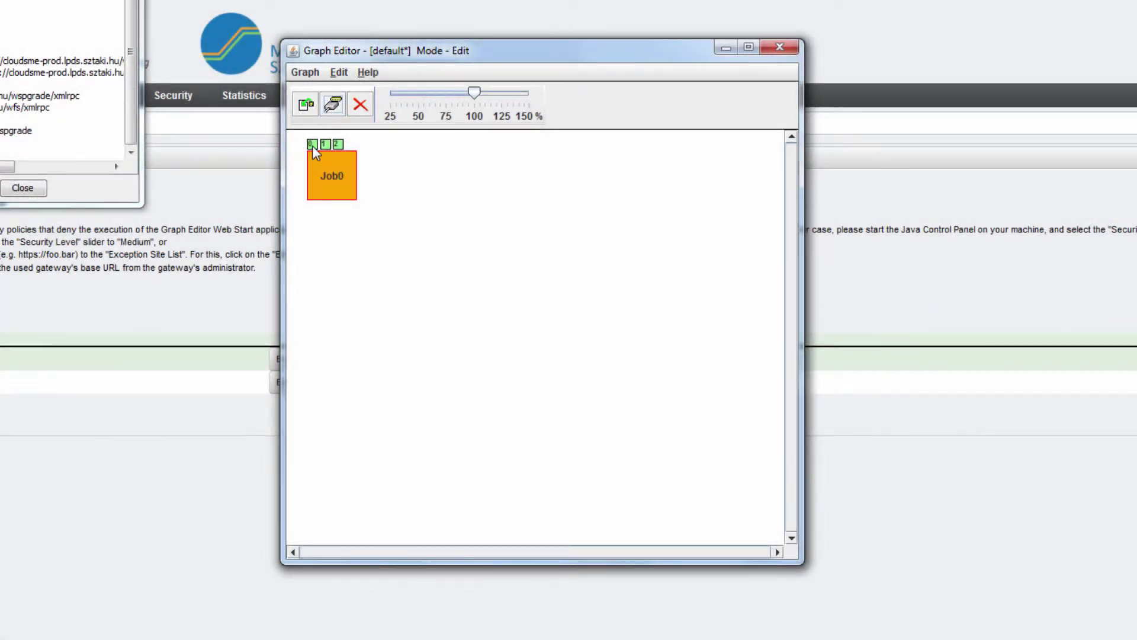
Replace the default name of Job0's port 0, keeping its port type as In.
{"action": "double_click", "coordinate": [312, 144]}
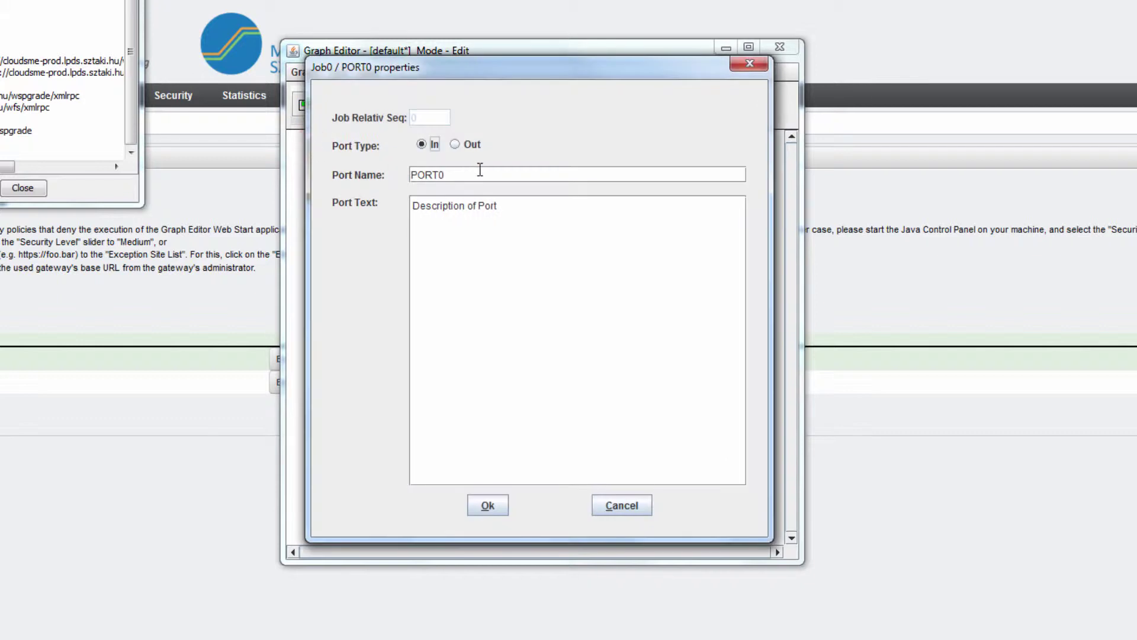
{"action": "left_click", "coordinate": [476, 174]}
{"action": "key", "text": "ctrl+a"}
{"action": "key", "text": "BackSpace"}
{"action": "key", "text": "ctrl+a"}
{"action": "left_click", "coordinate": [487, 505]}
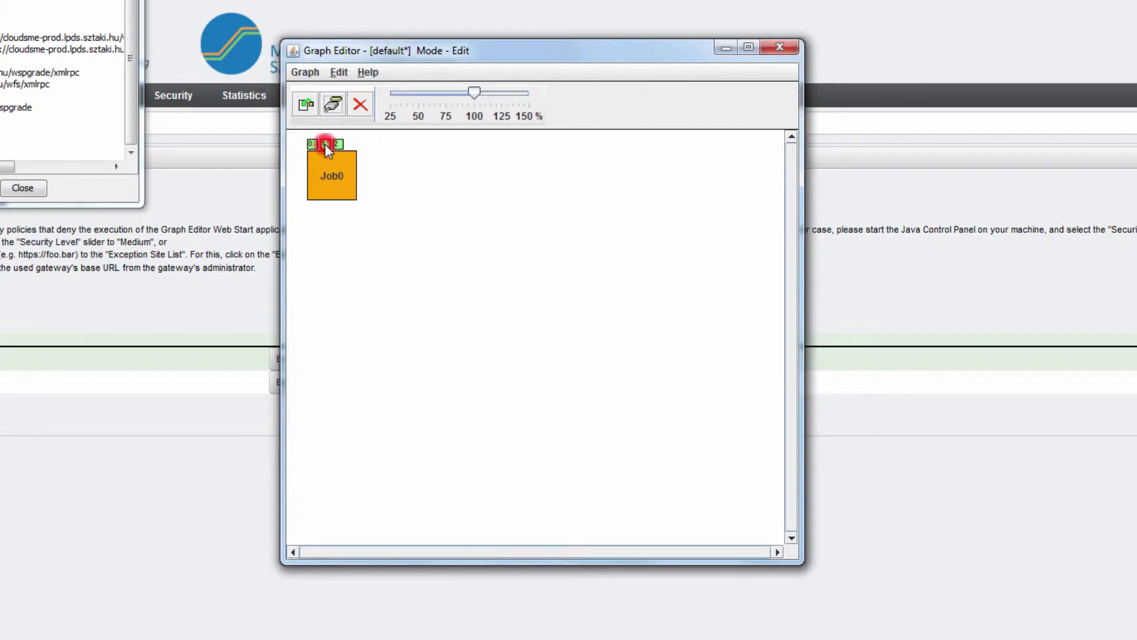
Rename Job0's port 1 as INPUT2, keeping its port type as In.
{"action": "double_click", "coordinate": [325, 144]}
{"action": "left_click", "coordinate": [464, 173]}
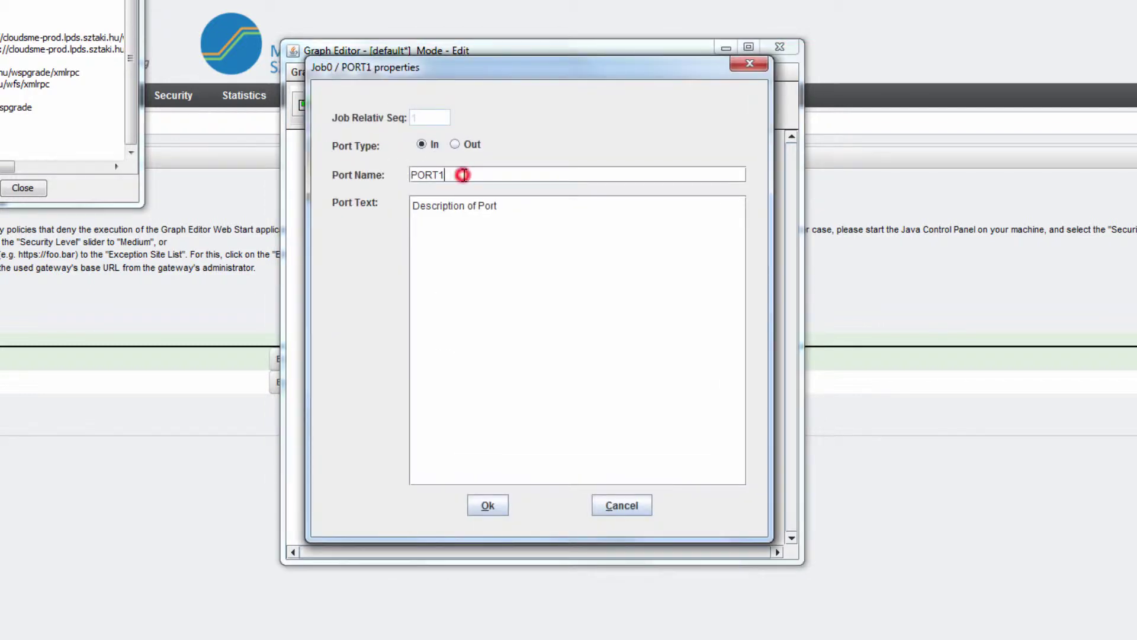
{"action": "key", "text": "ctrl+a"}
{"action": "key", "text": "BackSpace"}
{"action": "type", "text": "INPUT1"}
{"action": "left_click", "coordinate": [502, 504]}
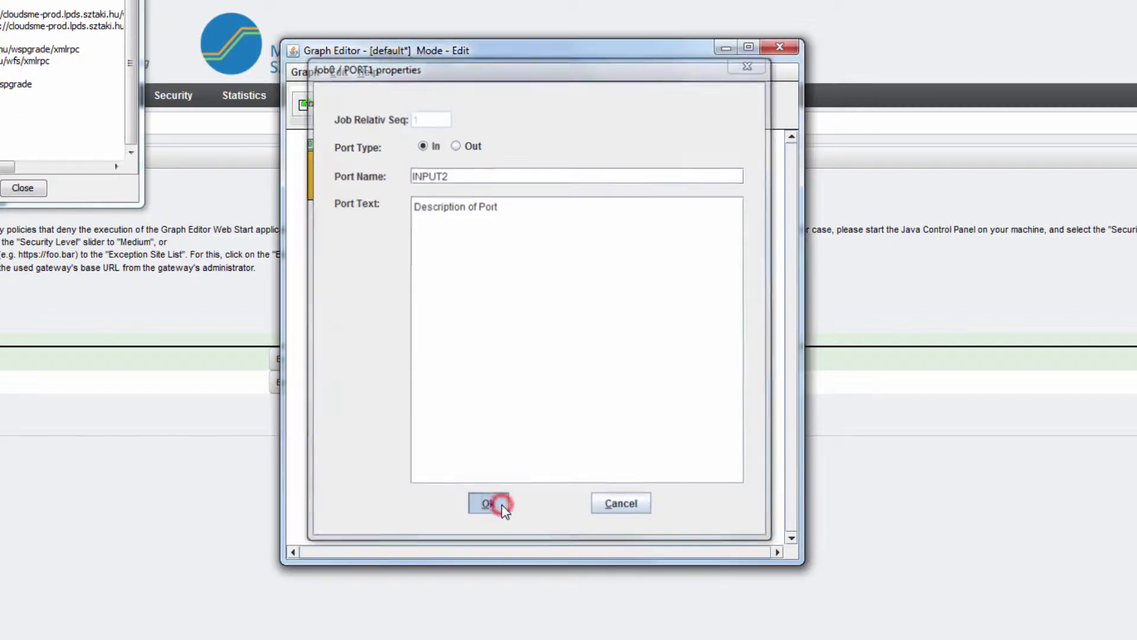
Rename Job0's port 2 as OUTPUT and set its port type to Out.
{"action": "double_click", "coordinate": [338, 144]}
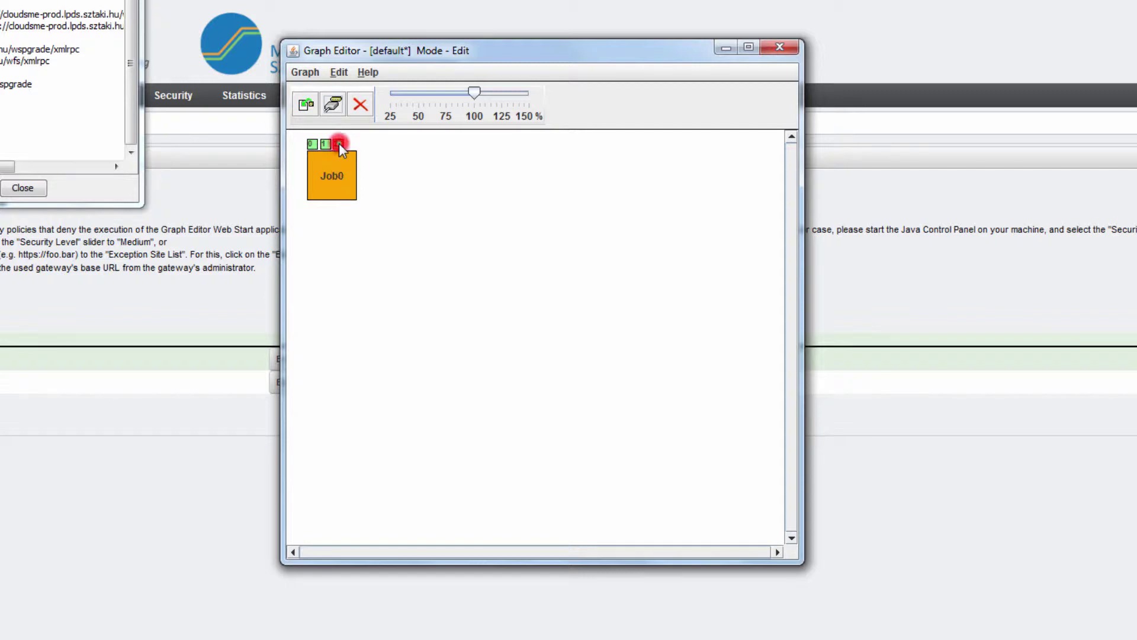
{"action": "left_click", "coordinate": [467, 175]}
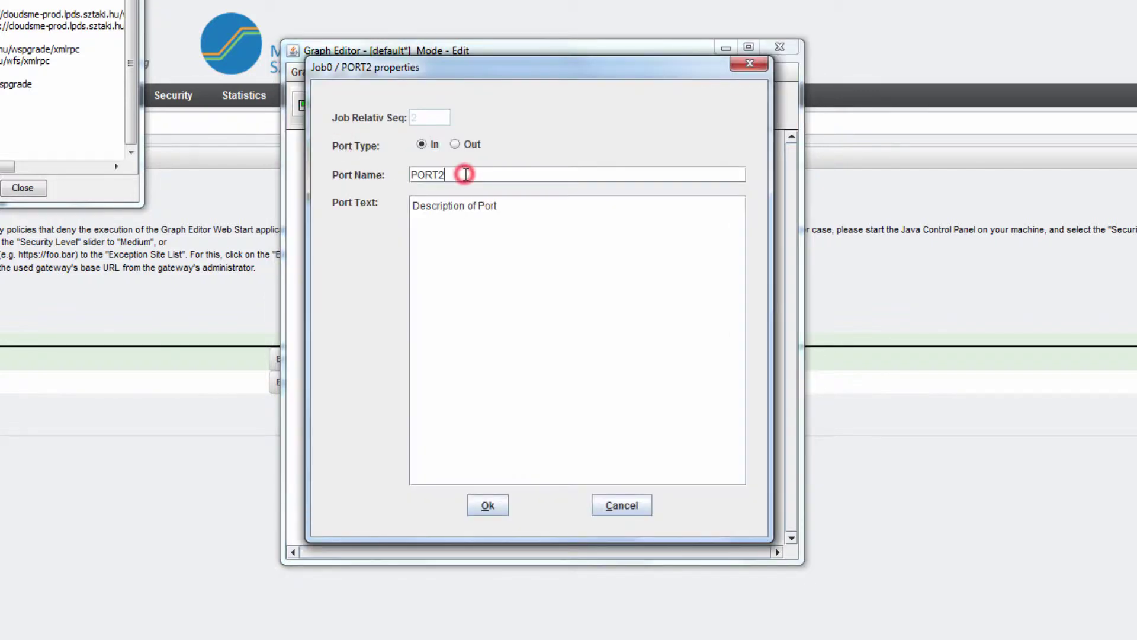
{"action": "double_click", "coordinate": [466, 174]}
{"action": "key", "text": "BackSpace"}
{"action": "type", "text": "OUTPUT"}
{"action": "left_click", "coordinate": [455, 144]}
{"action": "left_click", "coordinate": [491, 507]}
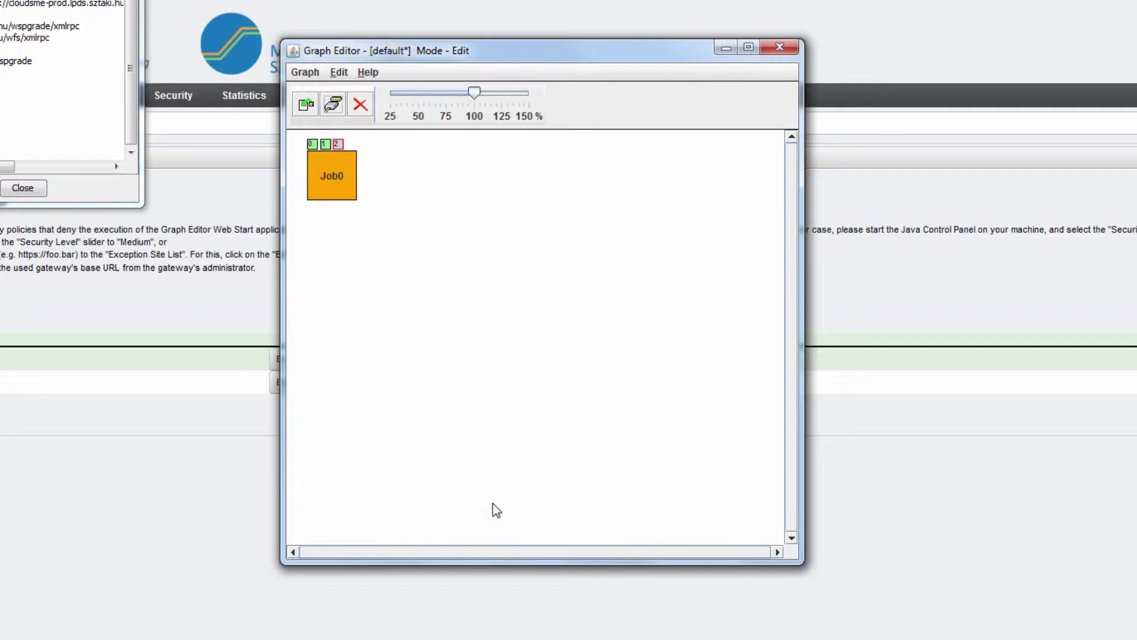
Save the graph under the name GRAPH3 and close the Graph Editor.
{"action": "left_click", "coordinate": [305, 71]}
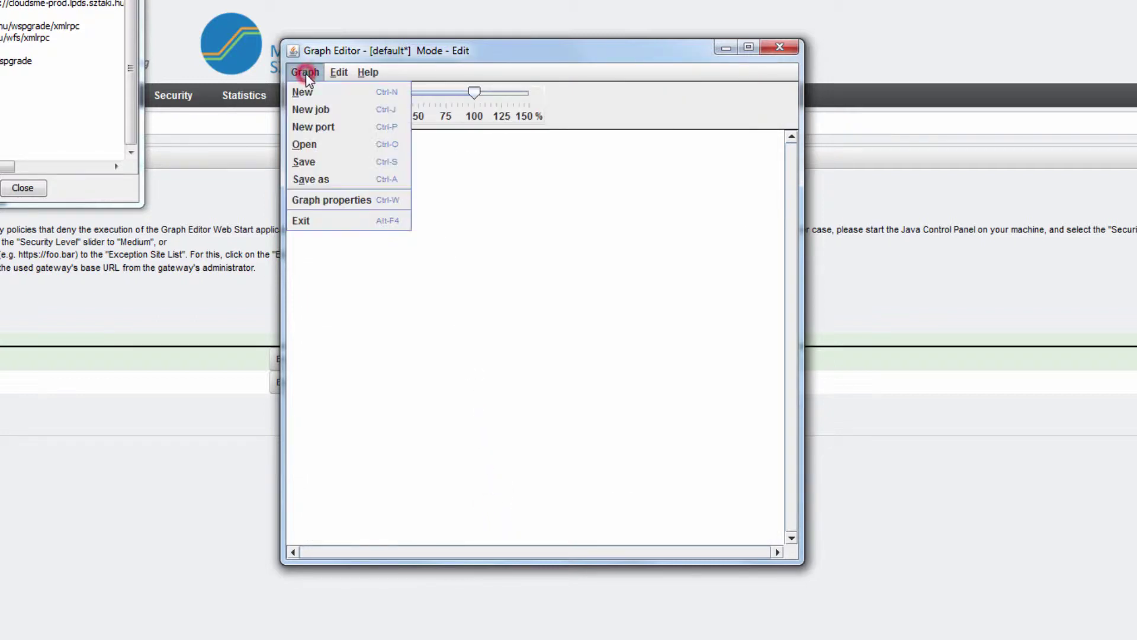
{"action": "left_click", "coordinate": [316, 179]}
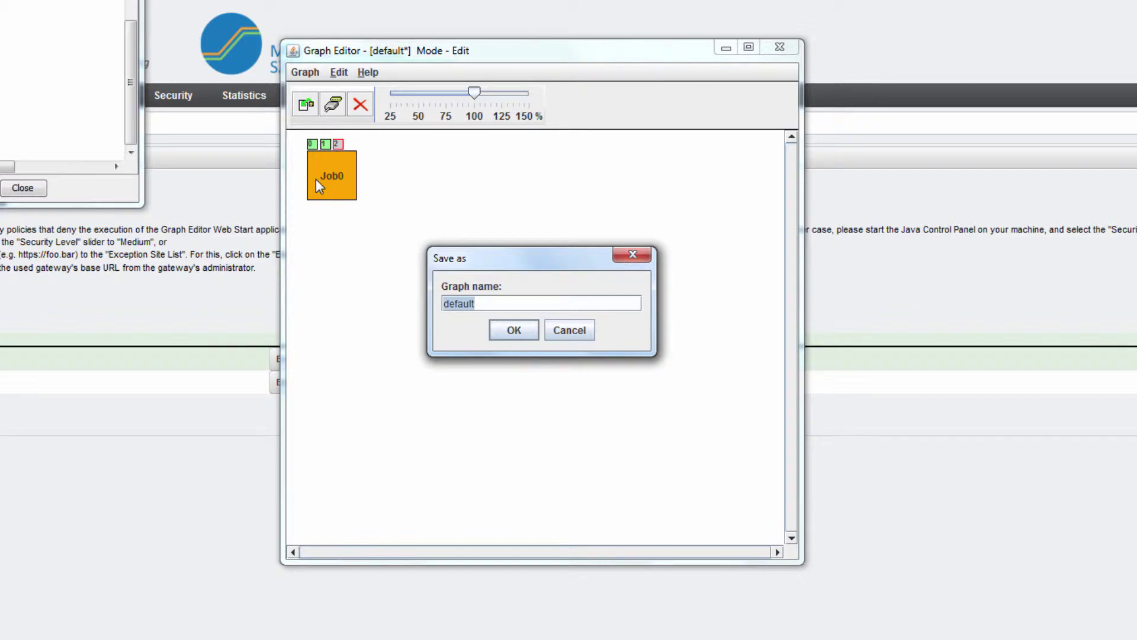
{"action": "key", "text": "BackSpace"}
{"action": "type", "text": "GRAPH3"}
{"action": "left_click", "coordinate": [509, 330]}
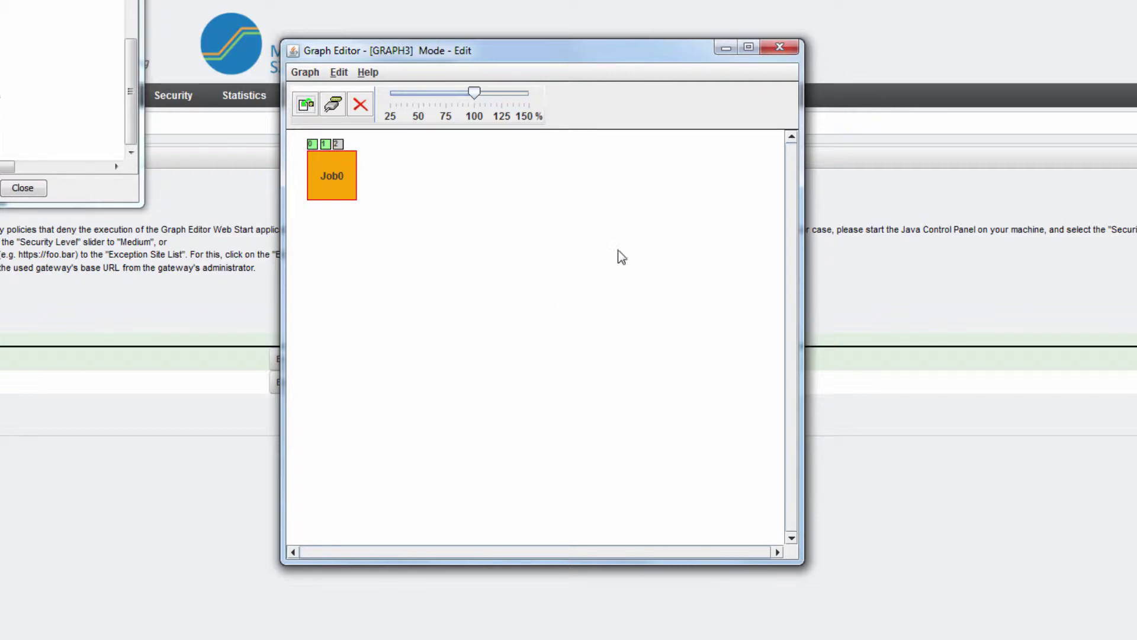
{"action": "left_click", "coordinate": [783, 55]}
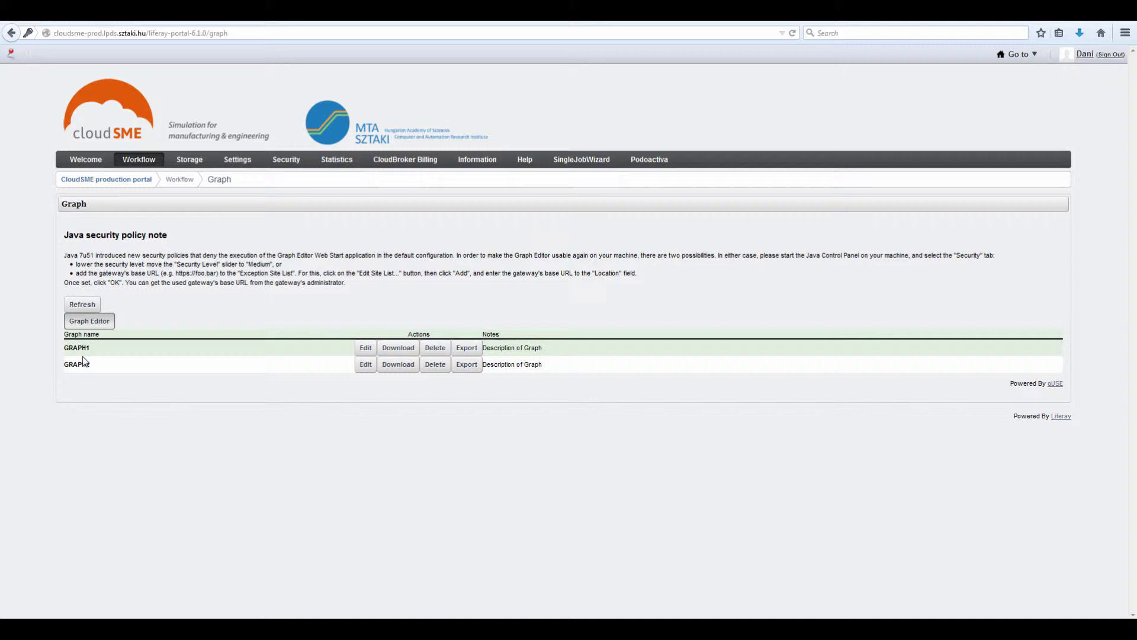
Refresh the portal's graph list and choose GRAPH3 as the source graph for a new concrete workflow.
{"action": "left_click", "coordinate": [83, 304]}
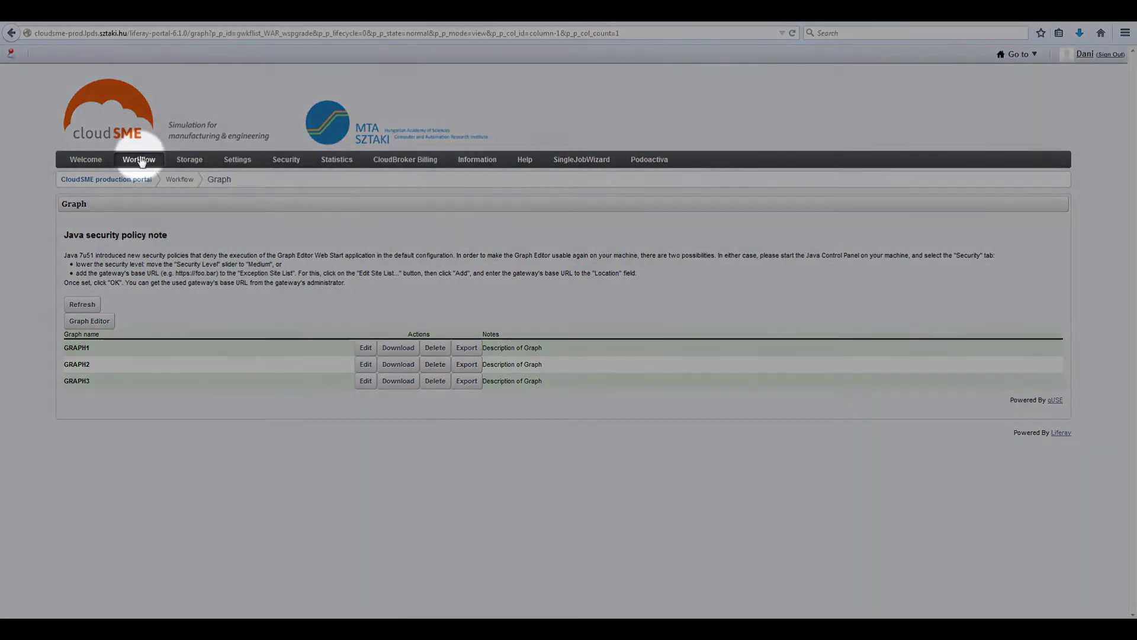
{"action": "mouse_move", "coordinate": [134, 166]}
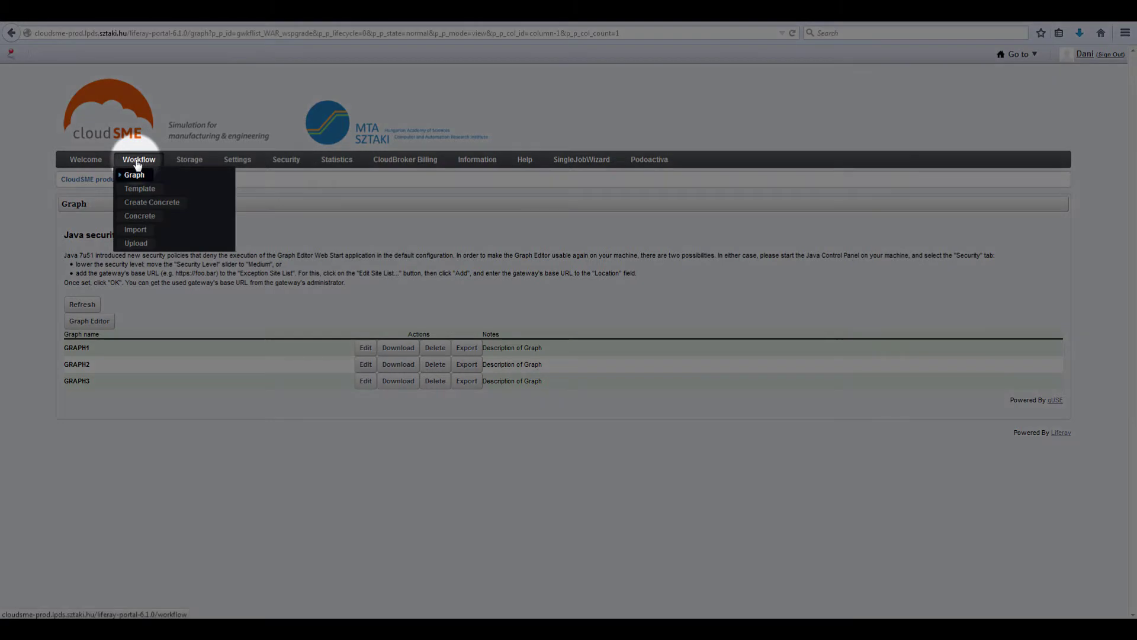
{"action": "left_click", "coordinate": [135, 204]}
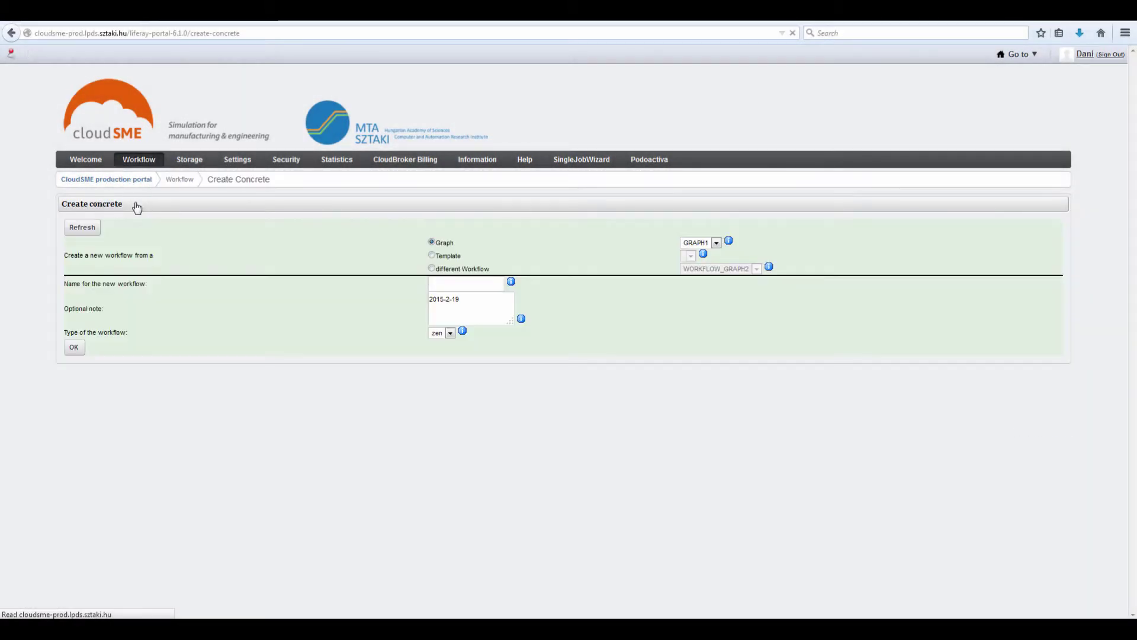
{"action": "left_click", "coordinate": [716, 243]}
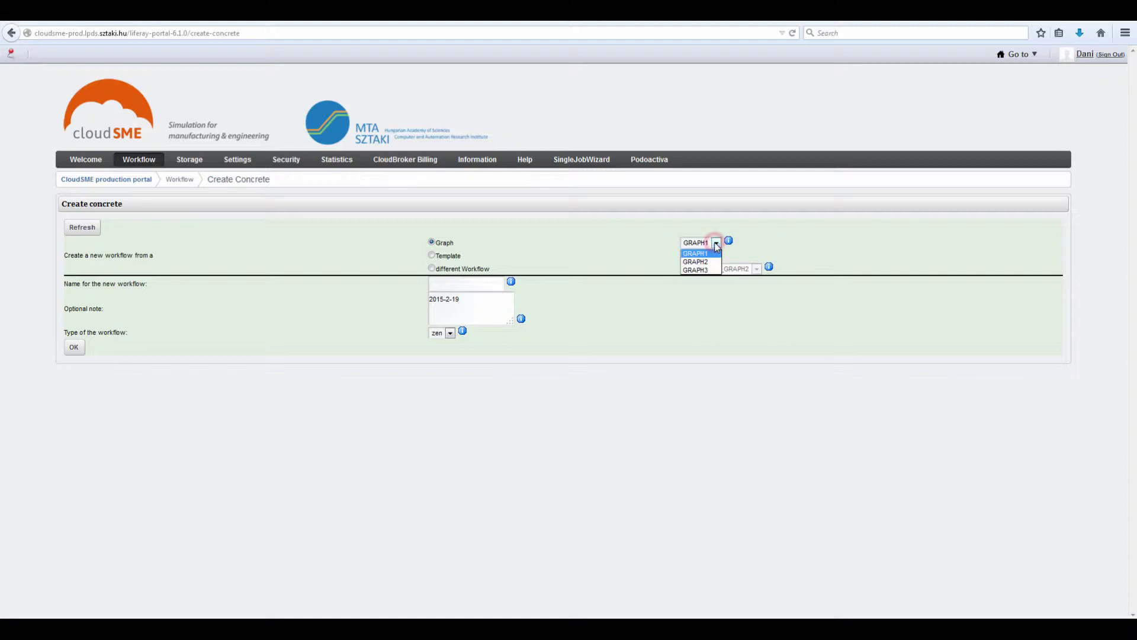
{"action": "left_click", "coordinate": [697, 270]}
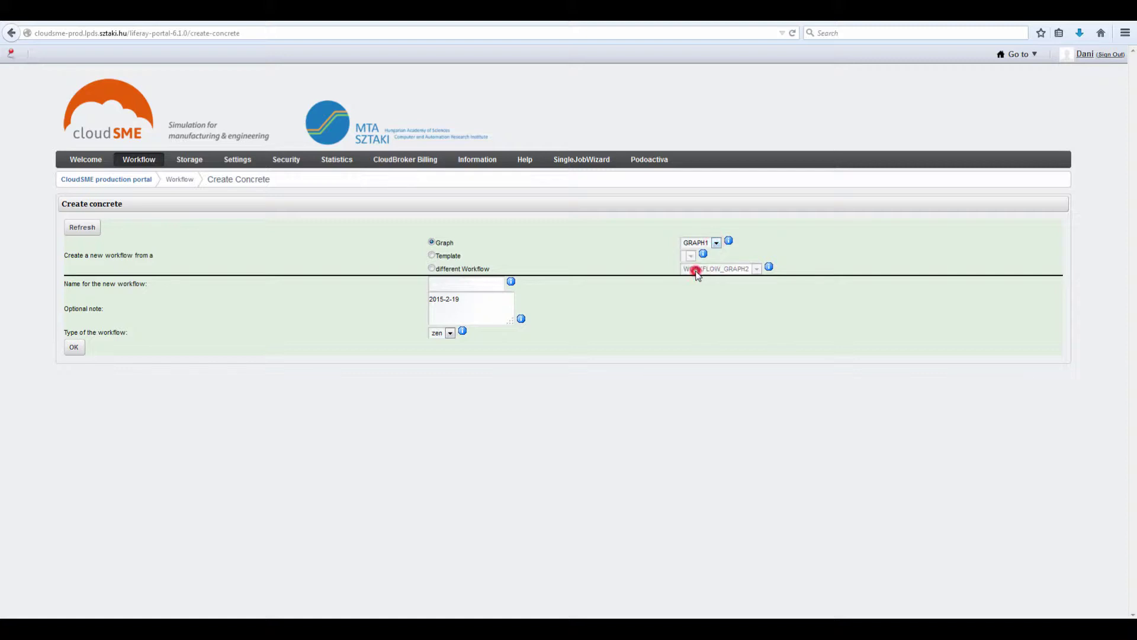
Name the new workflow WORKFLOW_GRAPH3, create it with type zen, and dismiss the message.
{"action": "left_click", "coordinate": [458, 282]}
{"action": "type", "text": "w"}
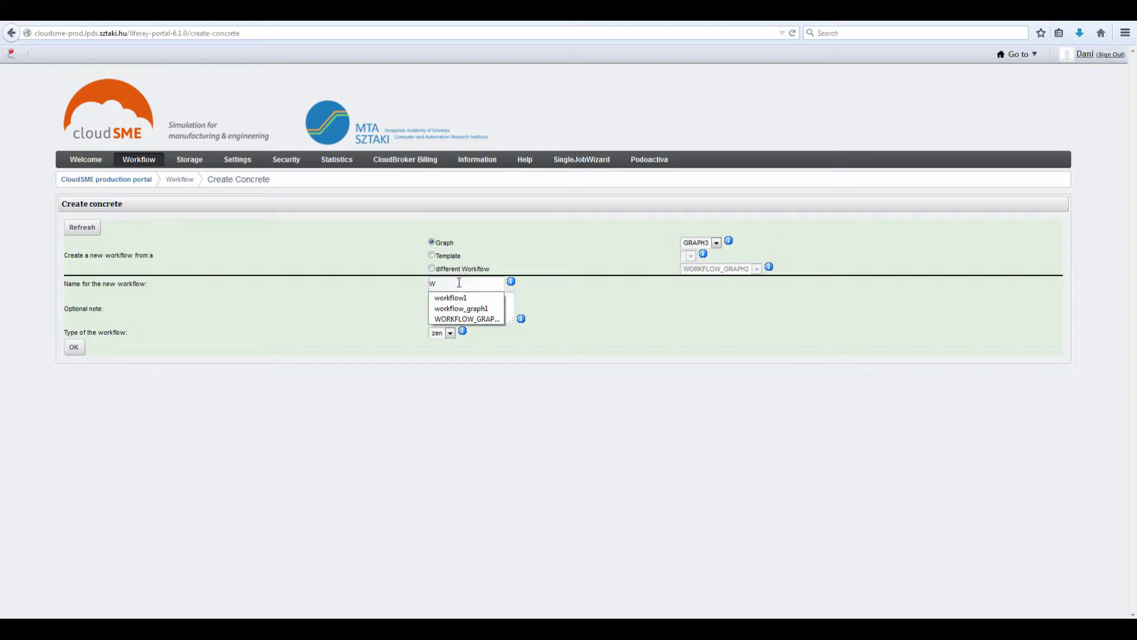
{"action": "left_click", "coordinate": [475, 318]}
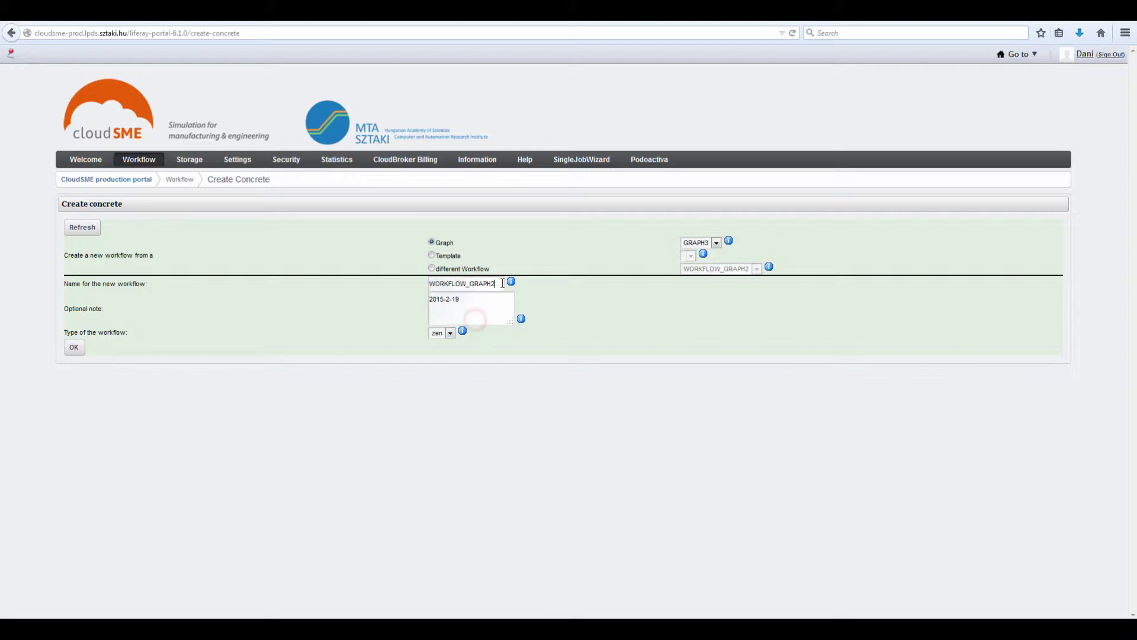
{"action": "key", "text": "BackSpace"}
{"action": "type", "text": "3"}
{"action": "left_click", "coordinate": [79, 350]}
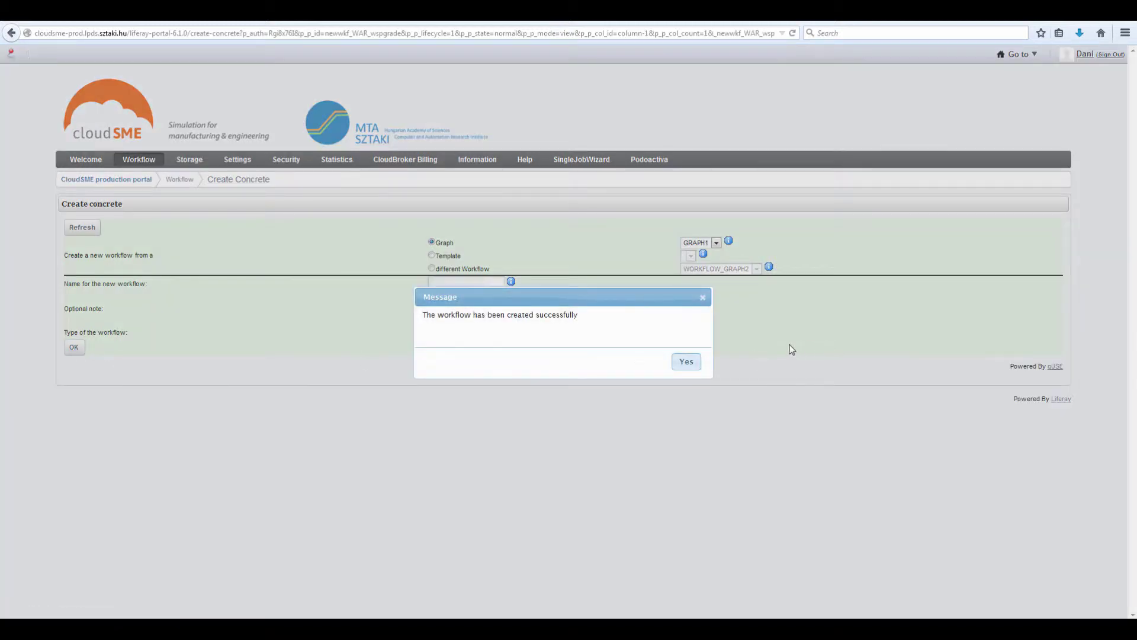
{"action": "left_click", "coordinate": [688, 362]}
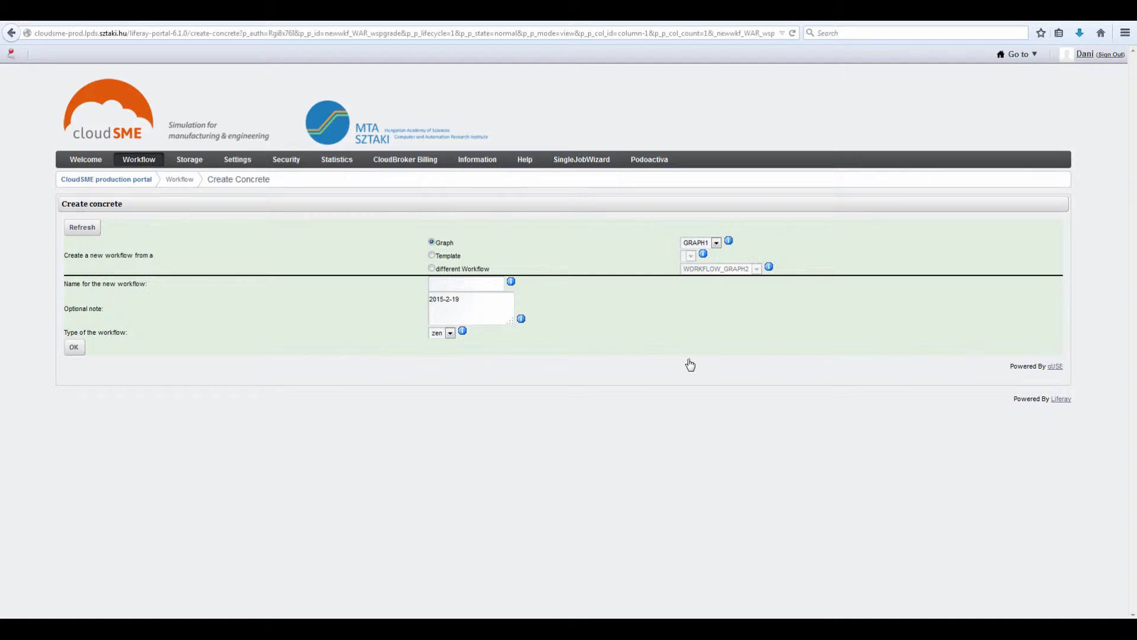
Go to the concrete workflow list, check WORKFLOW_GRAPH3's info for configuration errors, and return to the list.
{"action": "mouse_move", "coordinate": [128, 163]}
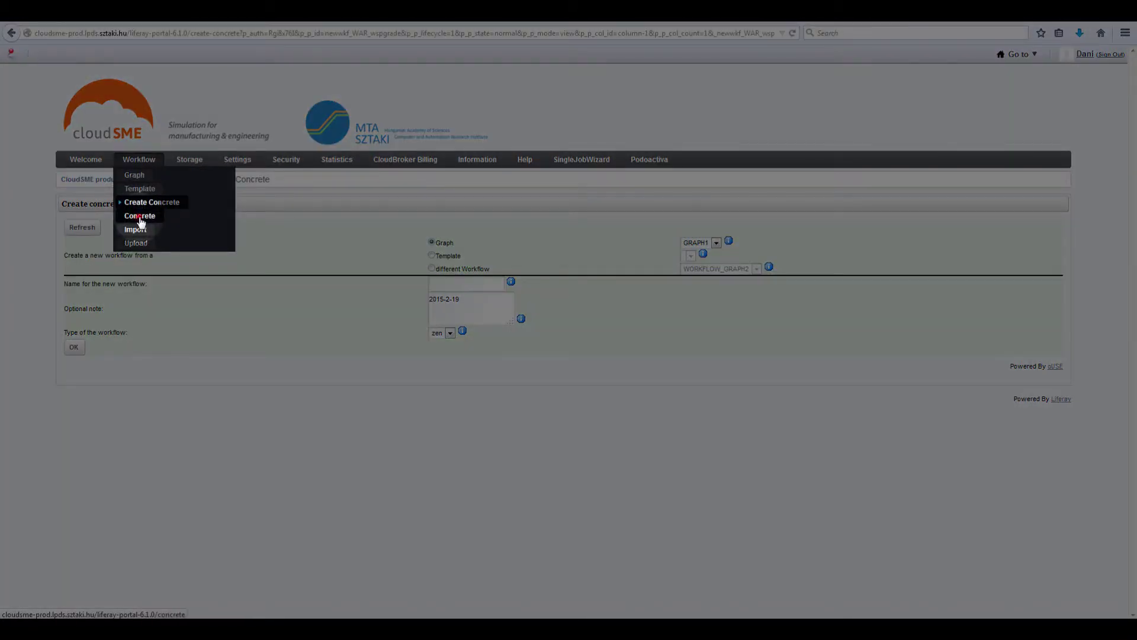
{"action": "left_click", "coordinate": [141, 219]}
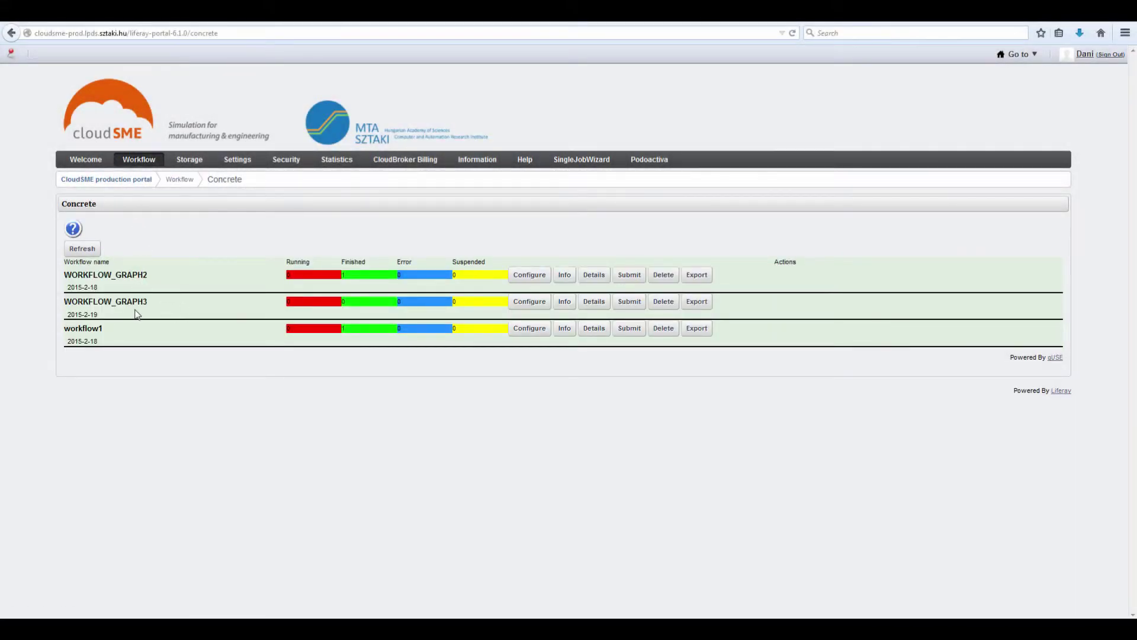
{"action": "left_click", "coordinate": [566, 303]}
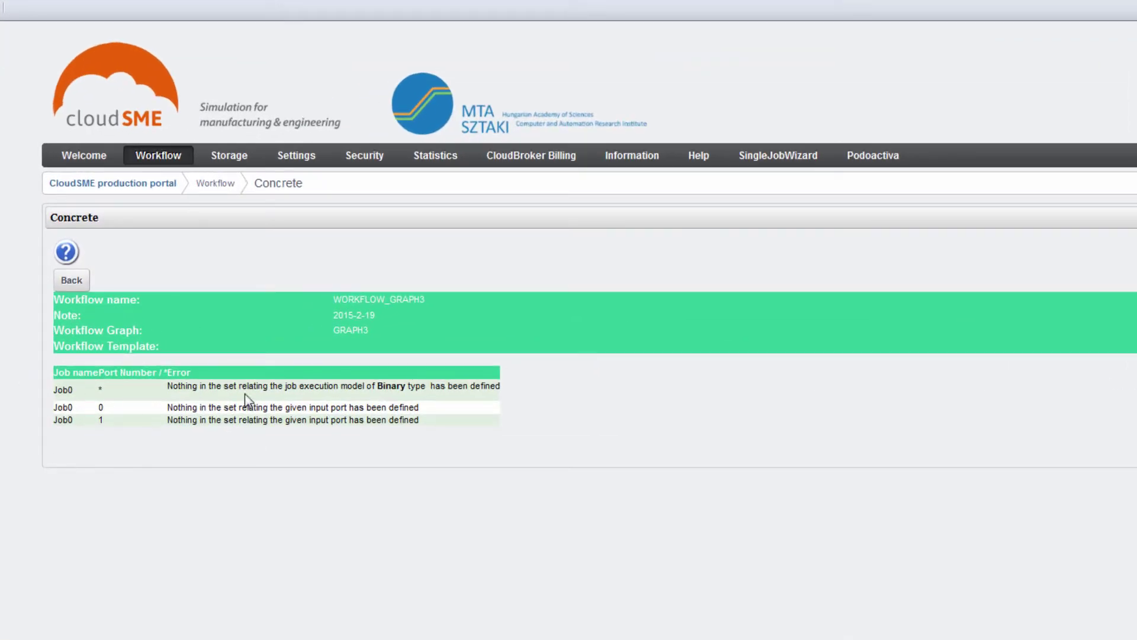
{"action": "left_click", "coordinate": [72, 281]}
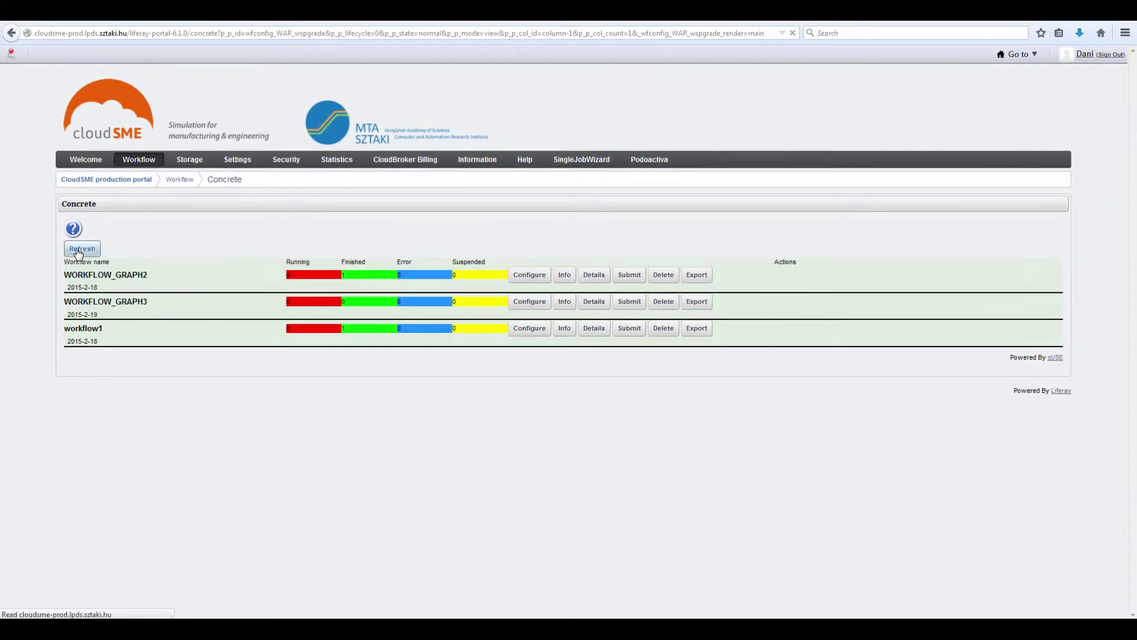
Configure Job0 of WORKFLOW_GRAPH3 as a binary of type cloudbroker on cloudsme-prod, with its own executable enabled.
{"action": "left_click", "coordinate": [537, 302]}
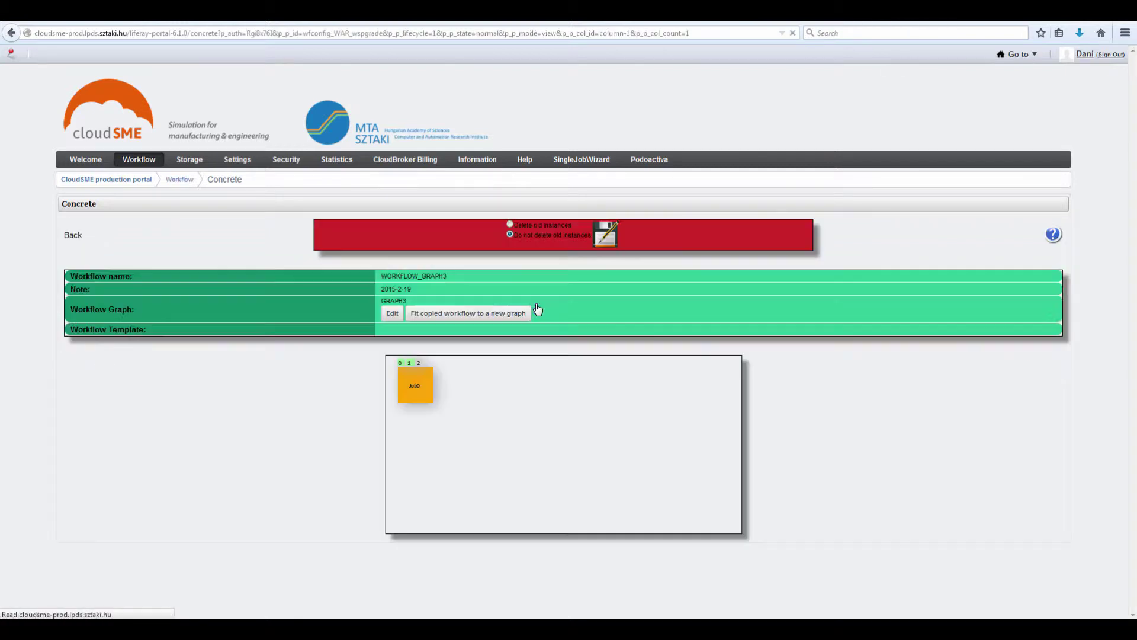
{"action": "left_click", "coordinate": [425, 384]}
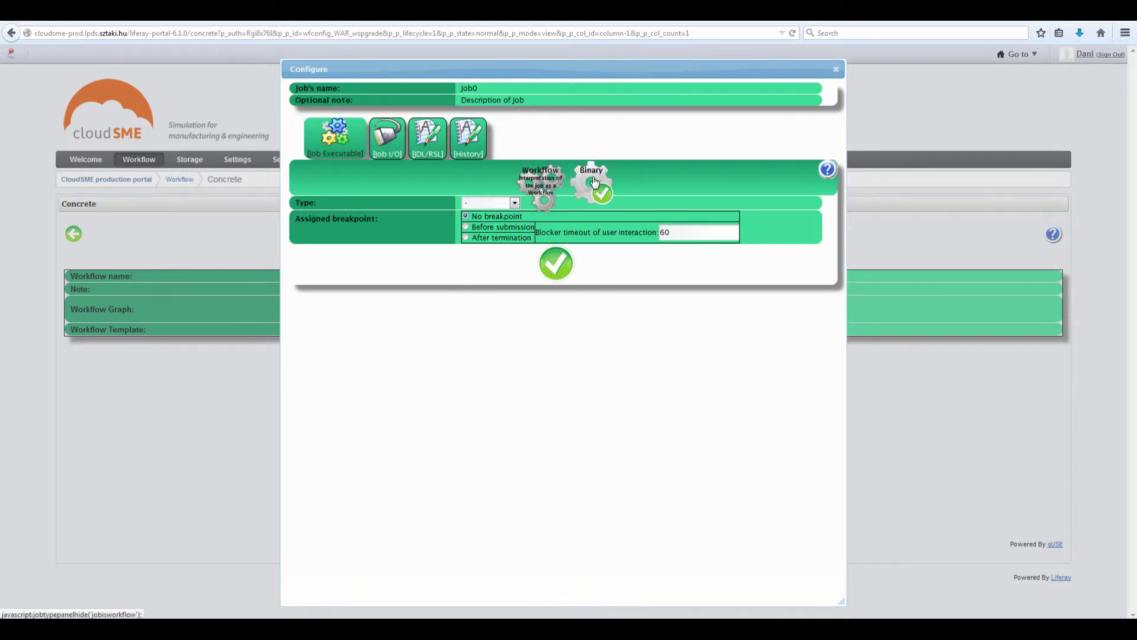
{"action": "left_click", "coordinate": [514, 203]}
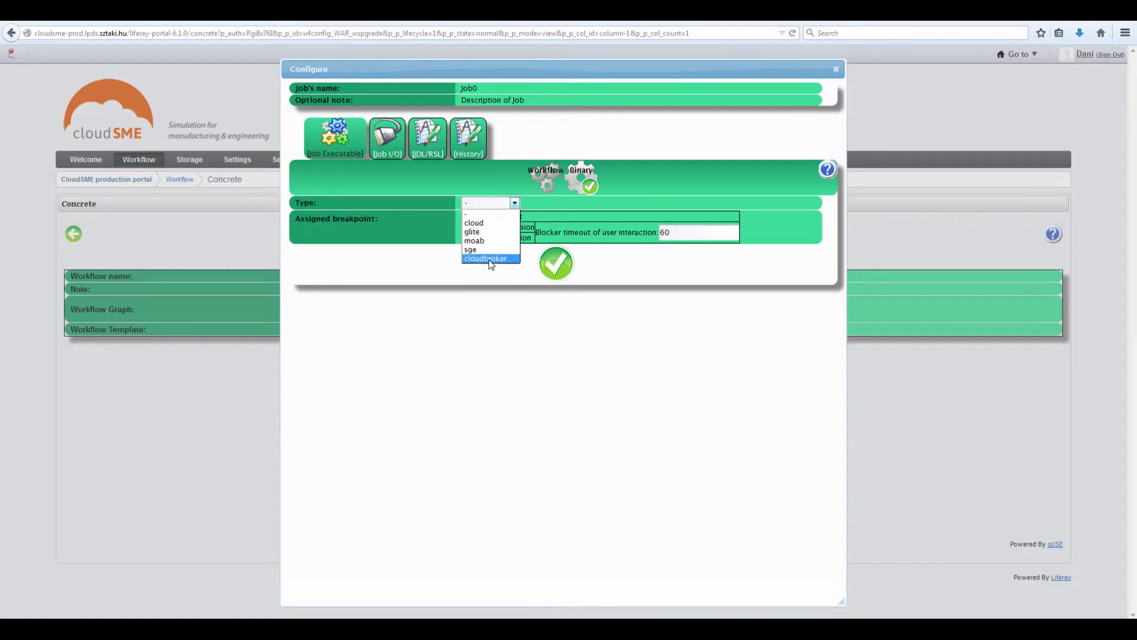
{"action": "left_click", "coordinate": [489, 260]}
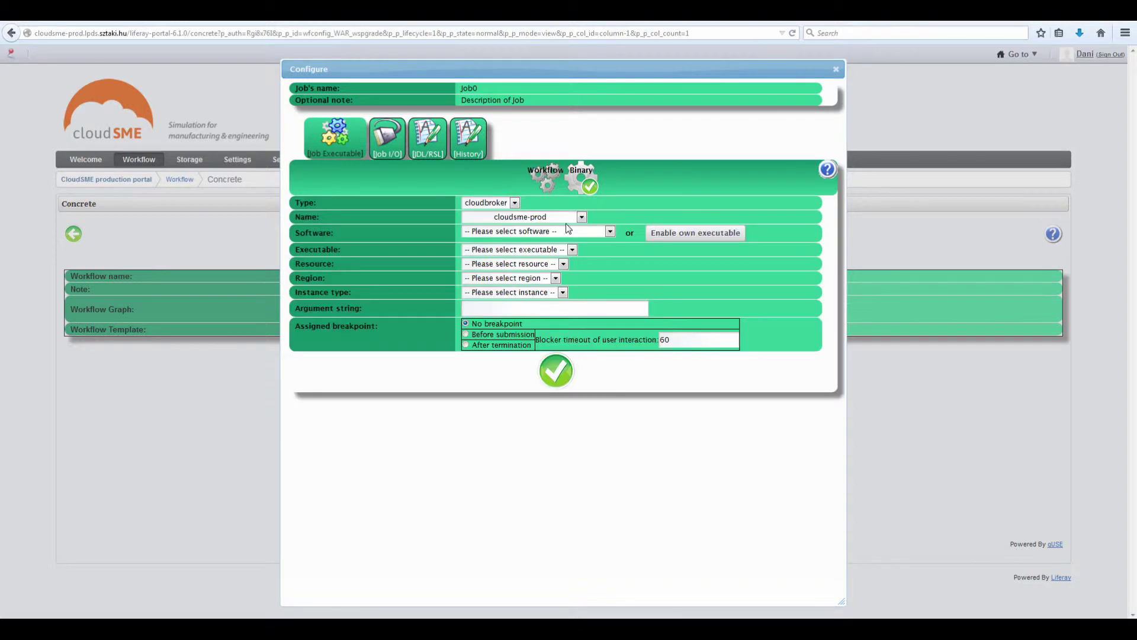
{"action": "left_click", "coordinate": [582, 218]}
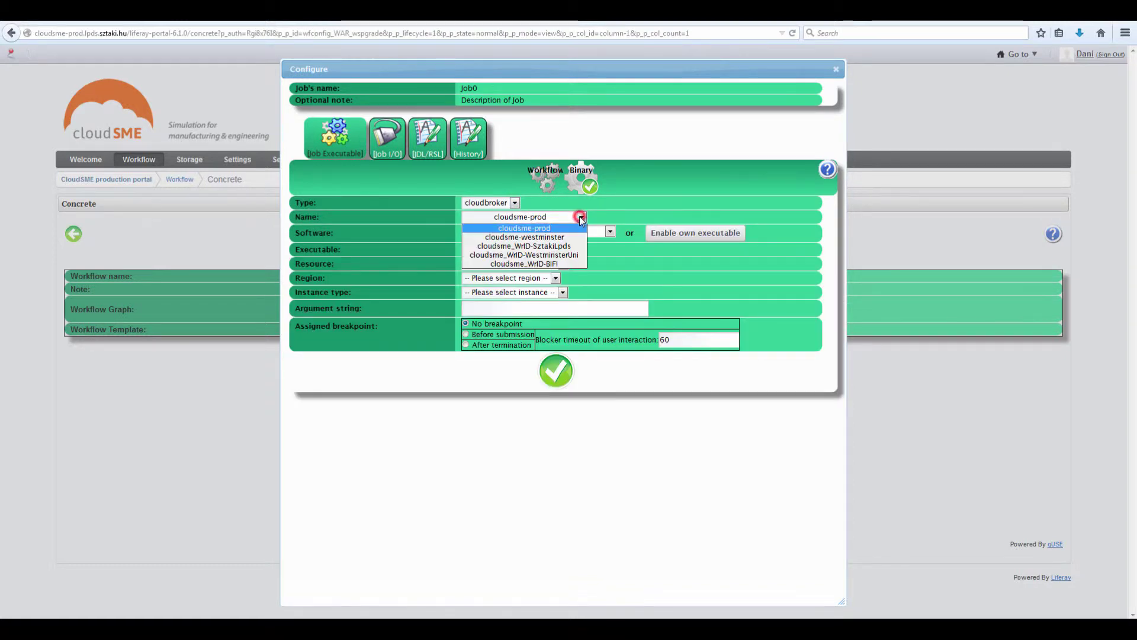
{"action": "left_click", "coordinate": [582, 221]}
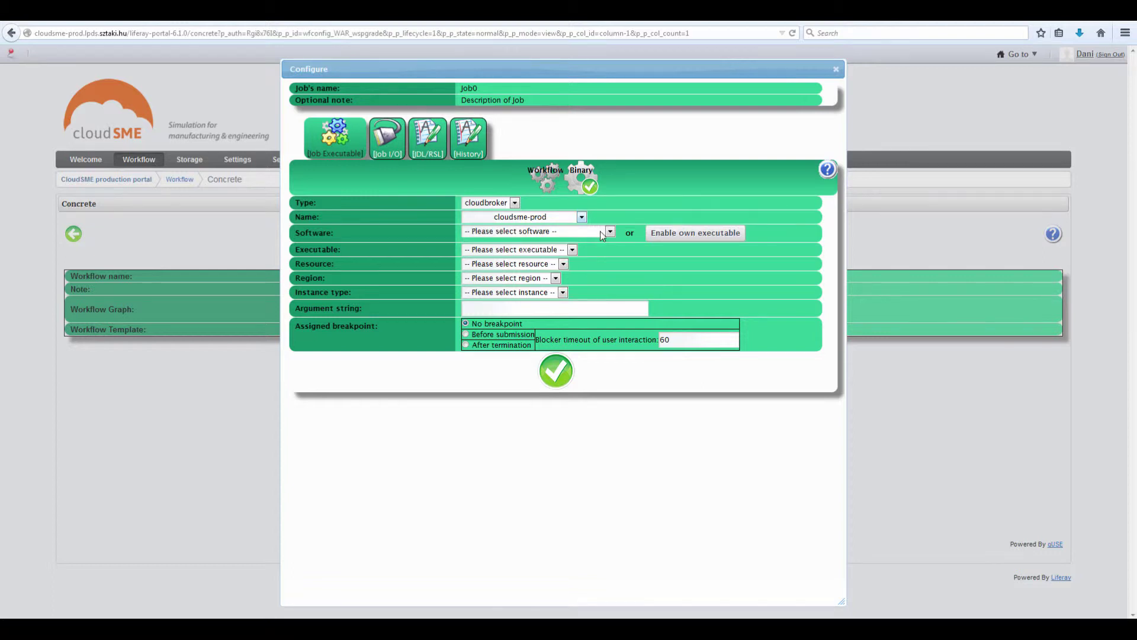
{"action": "left_click", "coordinate": [690, 233]}
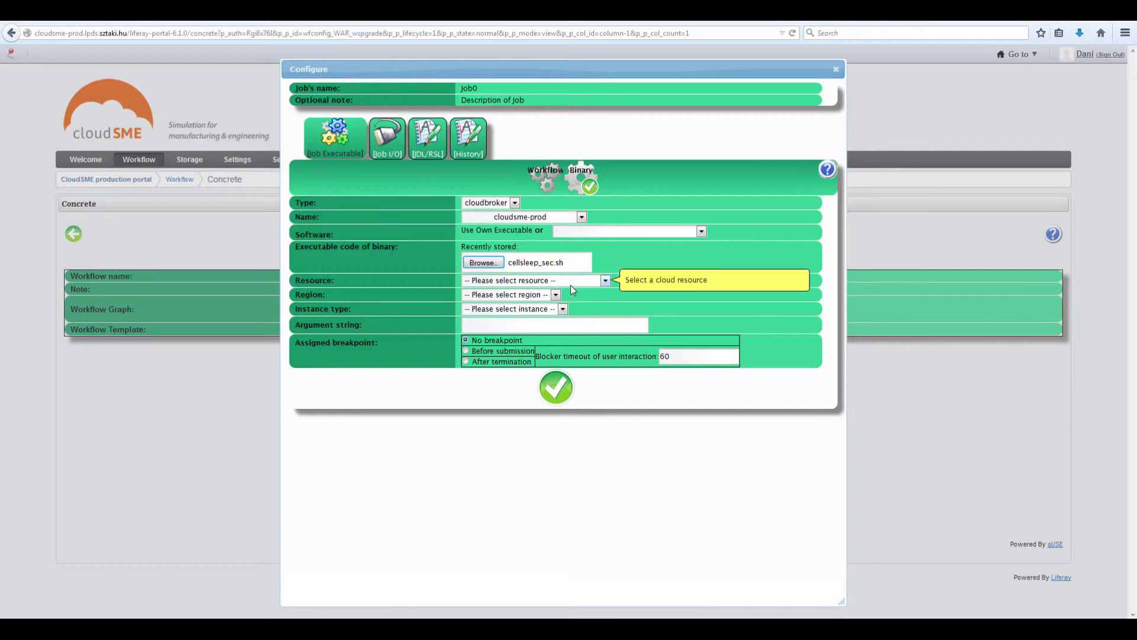
Set Job0's resource to OpenNebula MTA SZTAKI MTA SZTAKI, region to OpenNebula MTA SZTAKI MTA SZTAKI LPDS, and instance type to OpenNebula MTA SZTAKI MTA SZTAKI m1.small.
{"action": "left_click", "coordinate": [605, 281]}
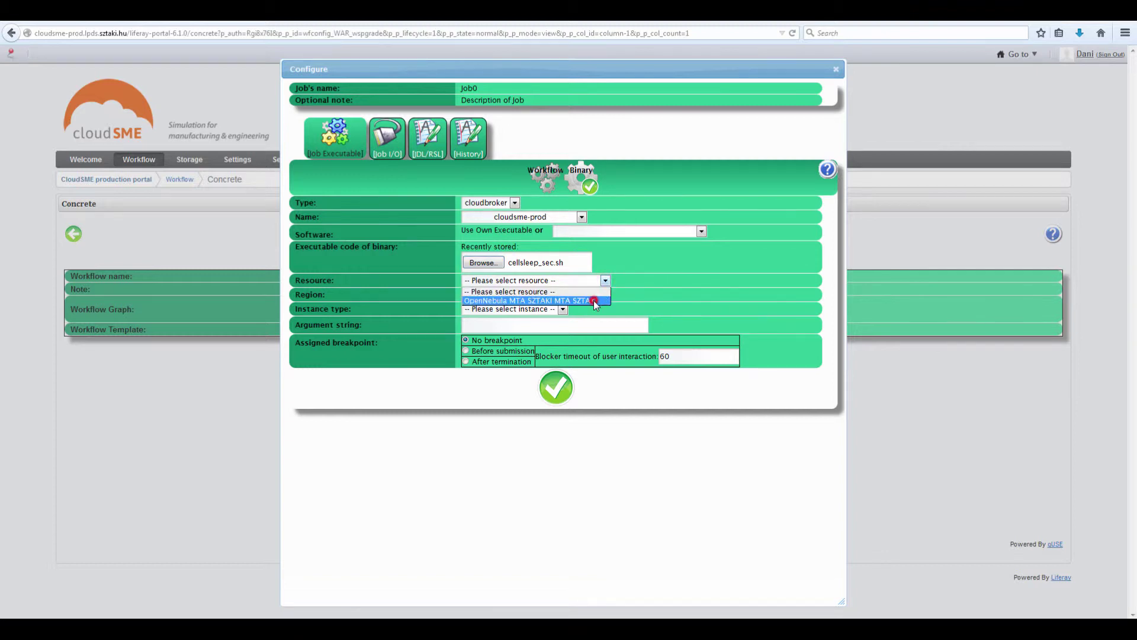
{"action": "left_click", "coordinate": [594, 301]}
{"action": "left_click", "coordinate": [551, 295]}
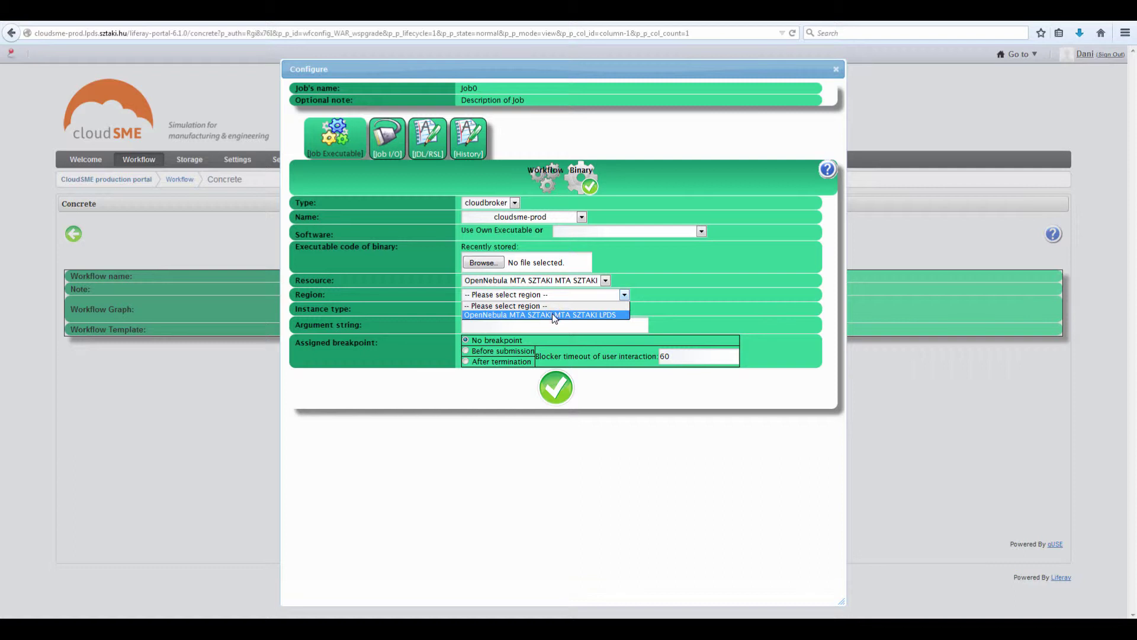
{"action": "left_click", "coordinate": [552, 314]}
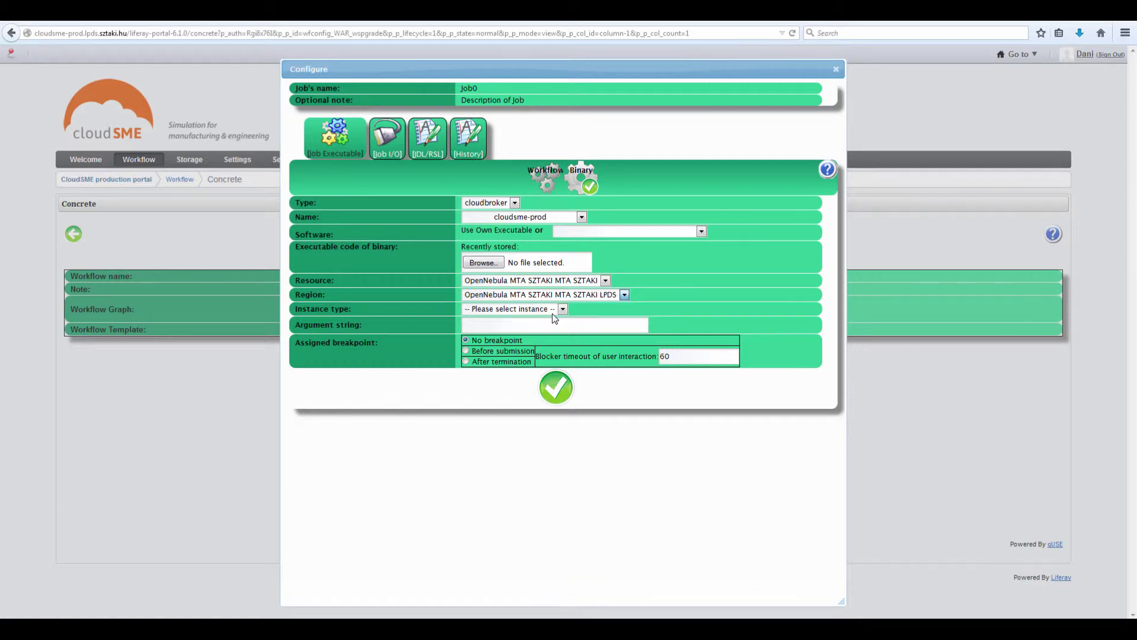
{"action": "left_click", "coordinate": [551, 308]}
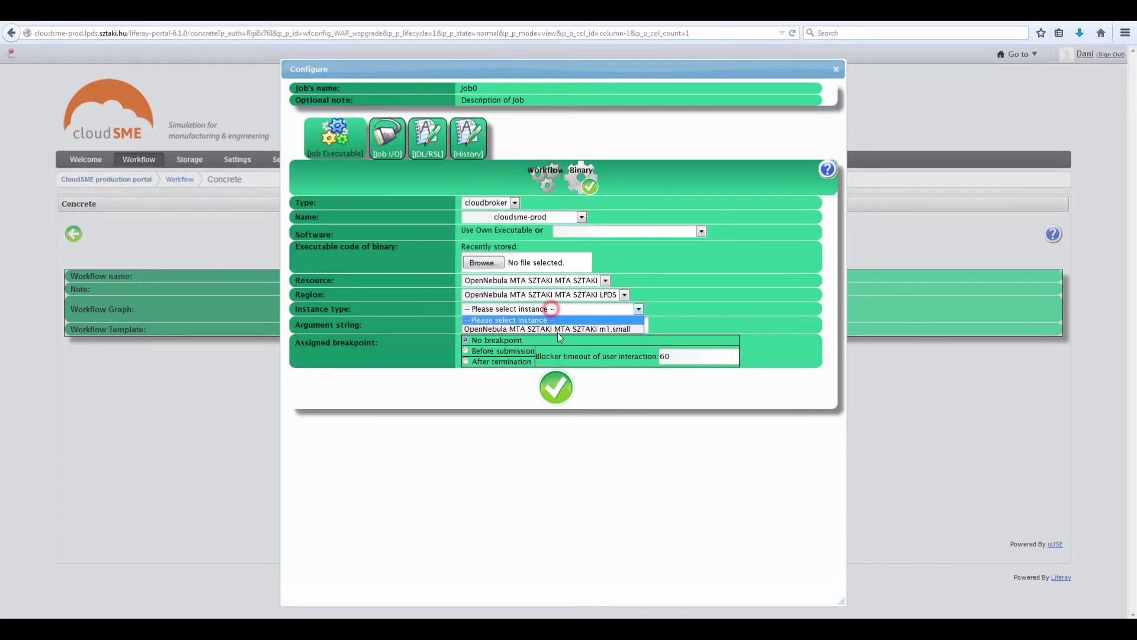
{"action": "left_click", "coordinate": [557, 329]}
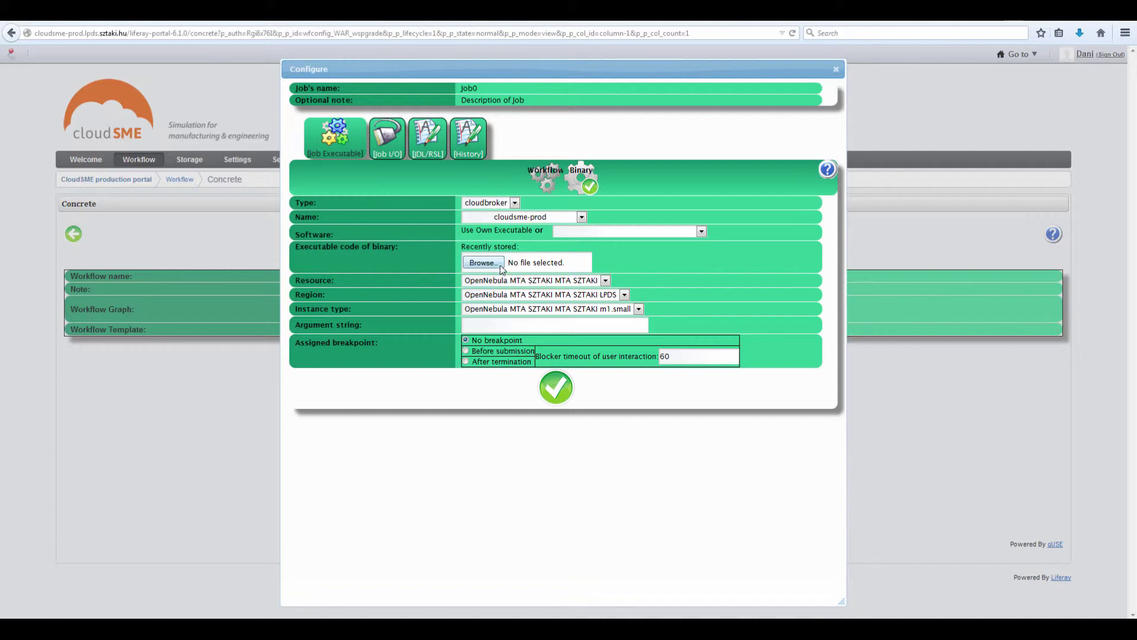
Choose cellsleep_sec.sh from the cloudsme-tutorial folder as the executable code of Job0's binary.
{"action": "left_click", "coordinate": [421, 262]}
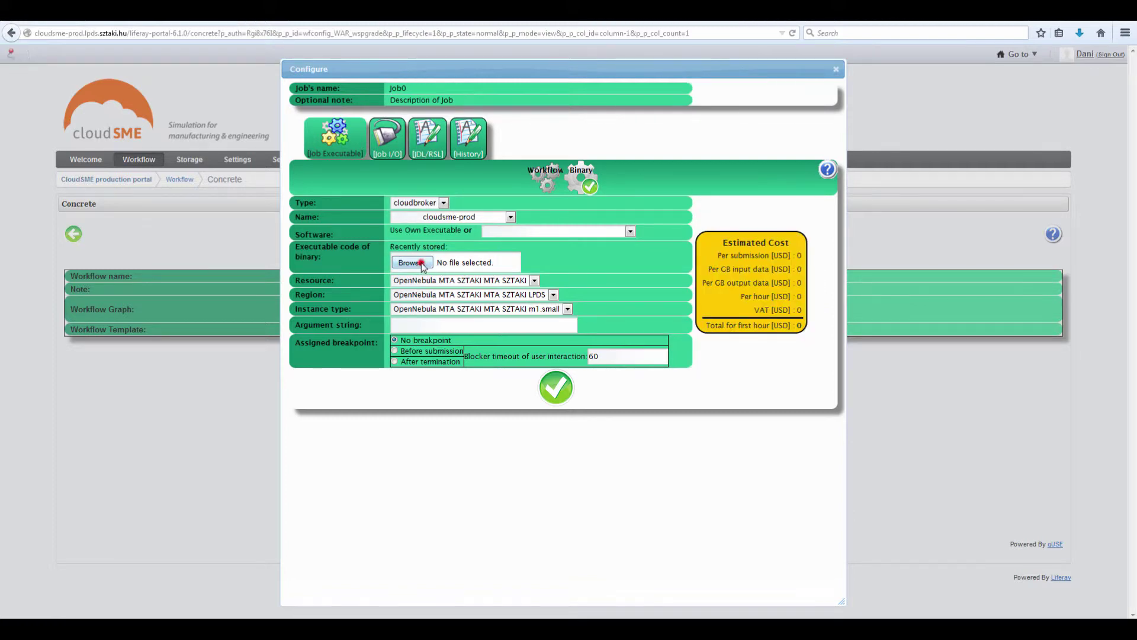
{"action": "left_click", "coordinate": [401, 85]}
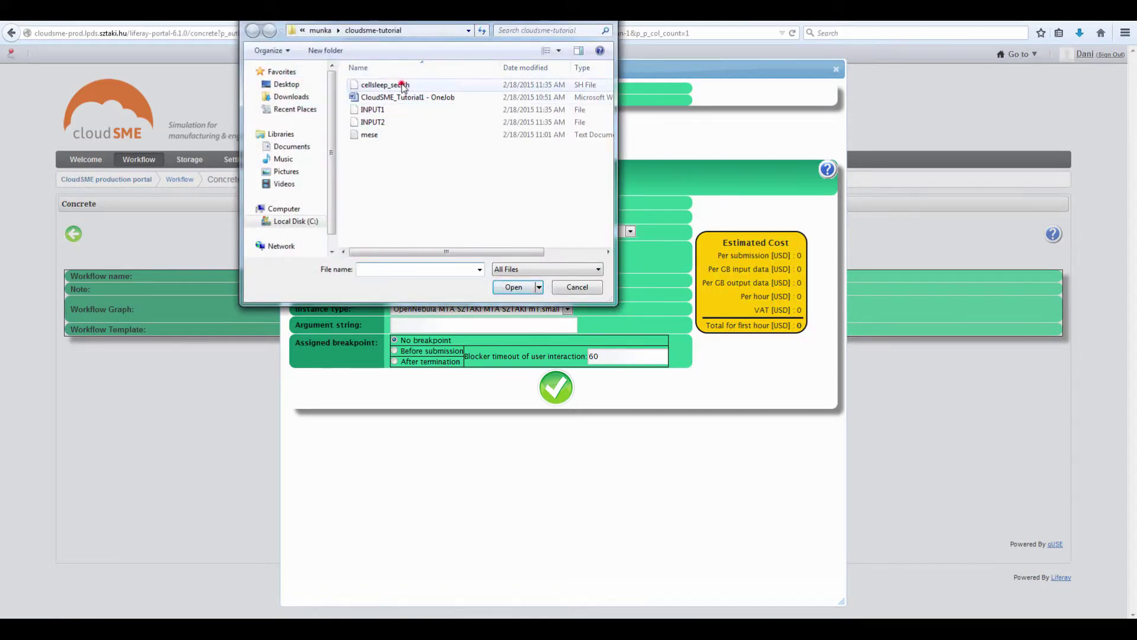
{"action": "left_click", "coordinate": [402, 84]}
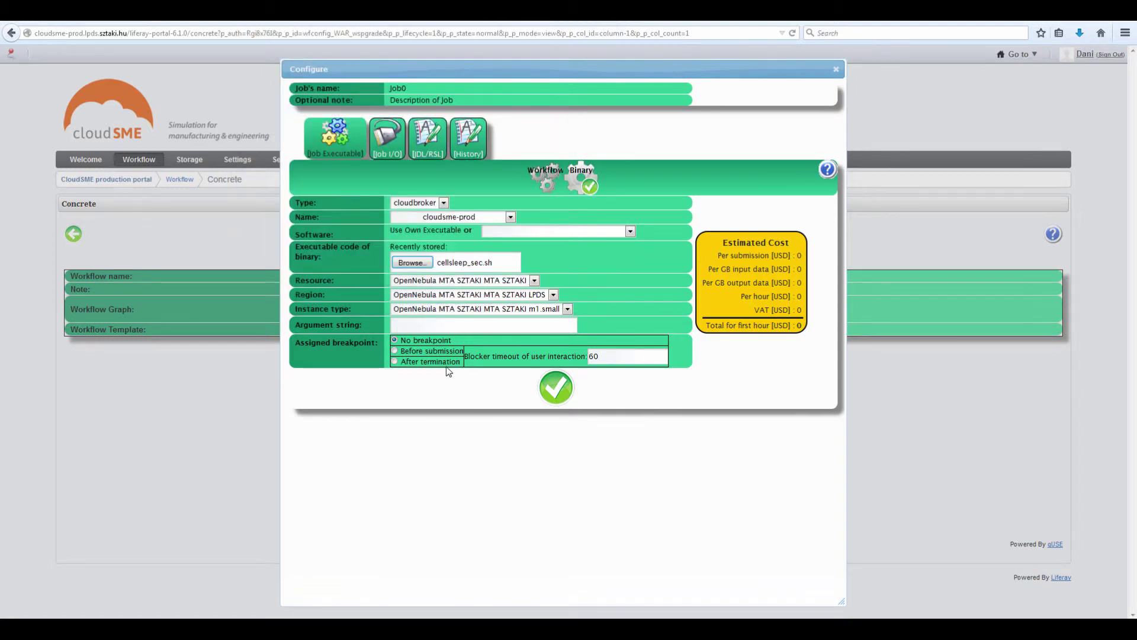
Set Job0's argument string to 1 and accept the executable settings.
{"action": "left_click", "coordinate": [423, 327]}
{"action": "left_click", "coordinate": [424, 324]}
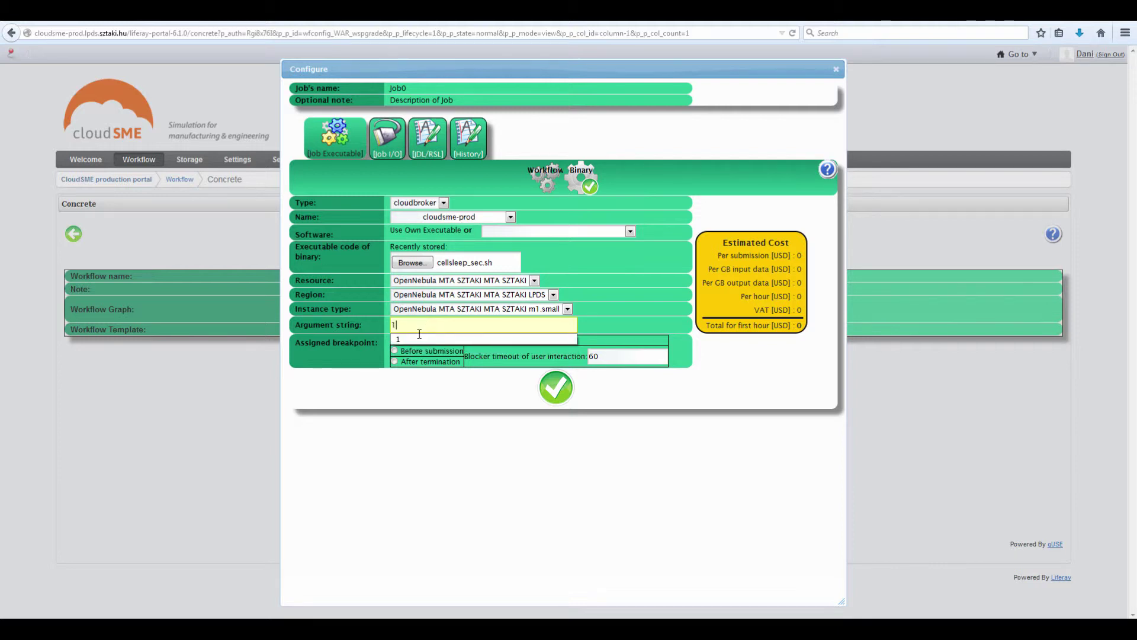
{"action": "left_click", "coordinate": [417, 339]}
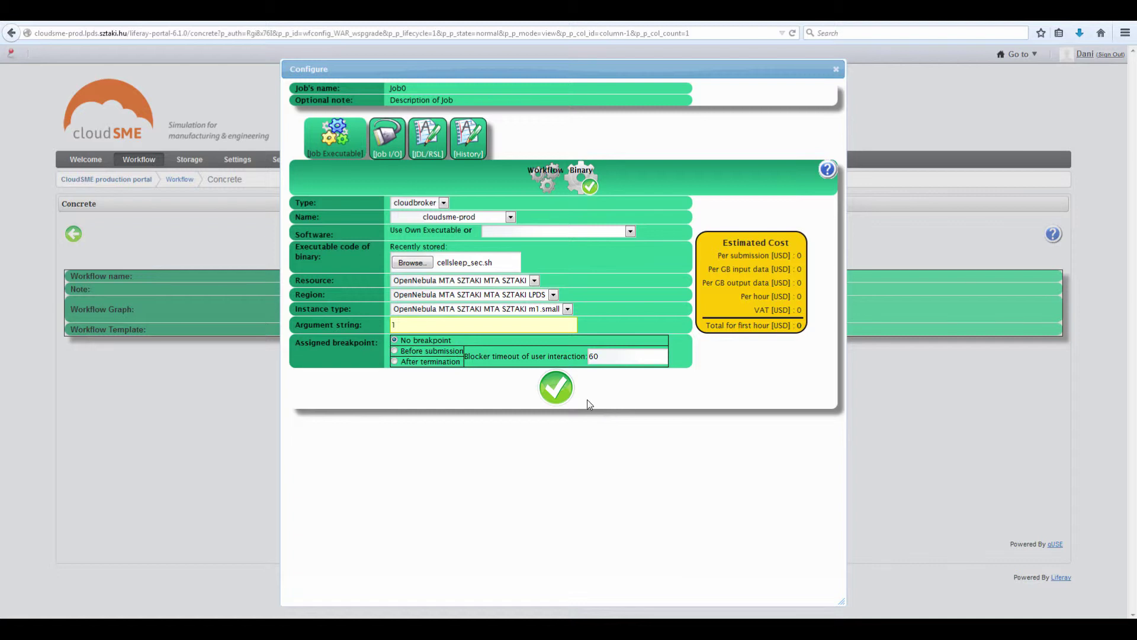
{"action": "left_click", "coordinate": [558, 389]}
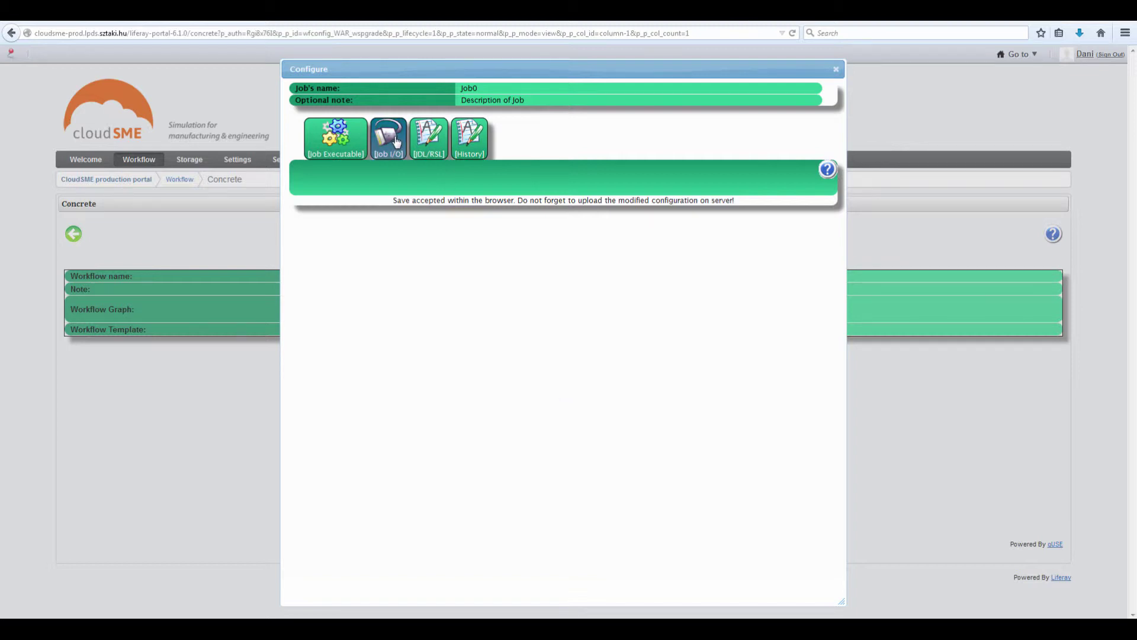
Set the input source of Job0's port 0 (INPUT1) to an upload of the local file INPUT1.
{"action": "left_click", "coordinate": [397, 141]}
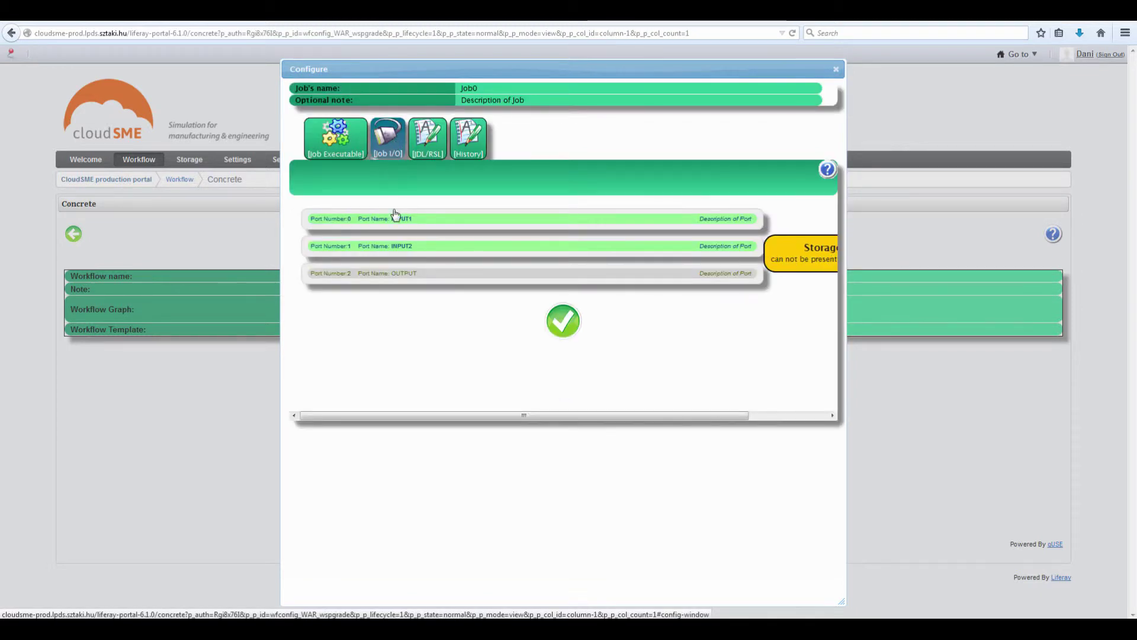
{"action": "left_click", "coordinate": [393, 220]}
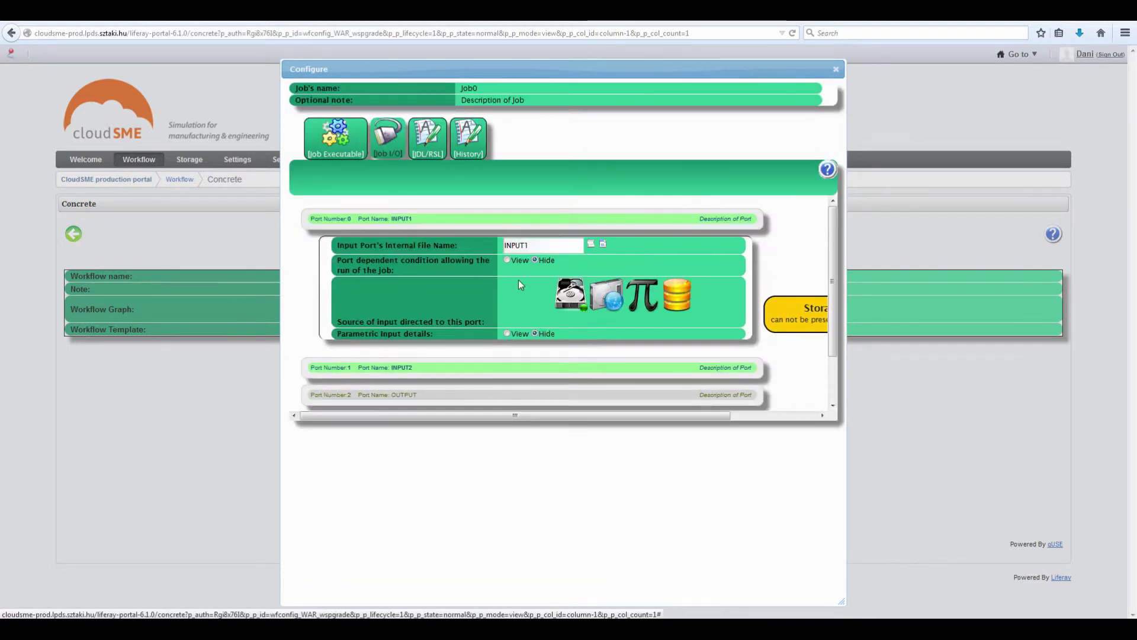
{"action": "left_click", "coordinate": [570, 301]}
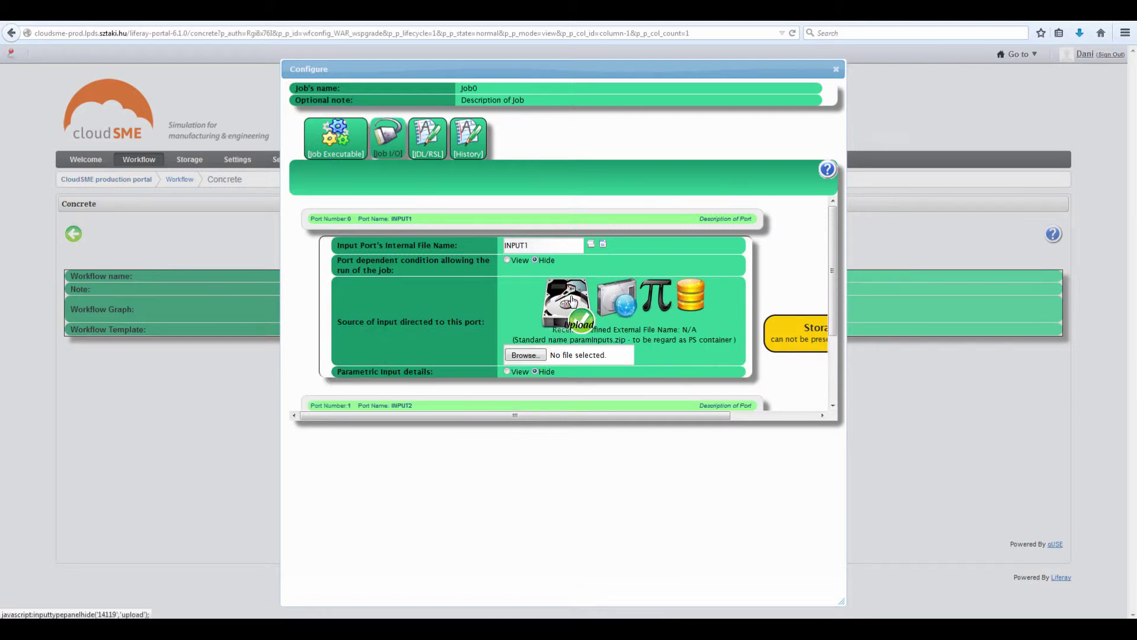
{"action": "left_click", "coordinate": [535, 355]}
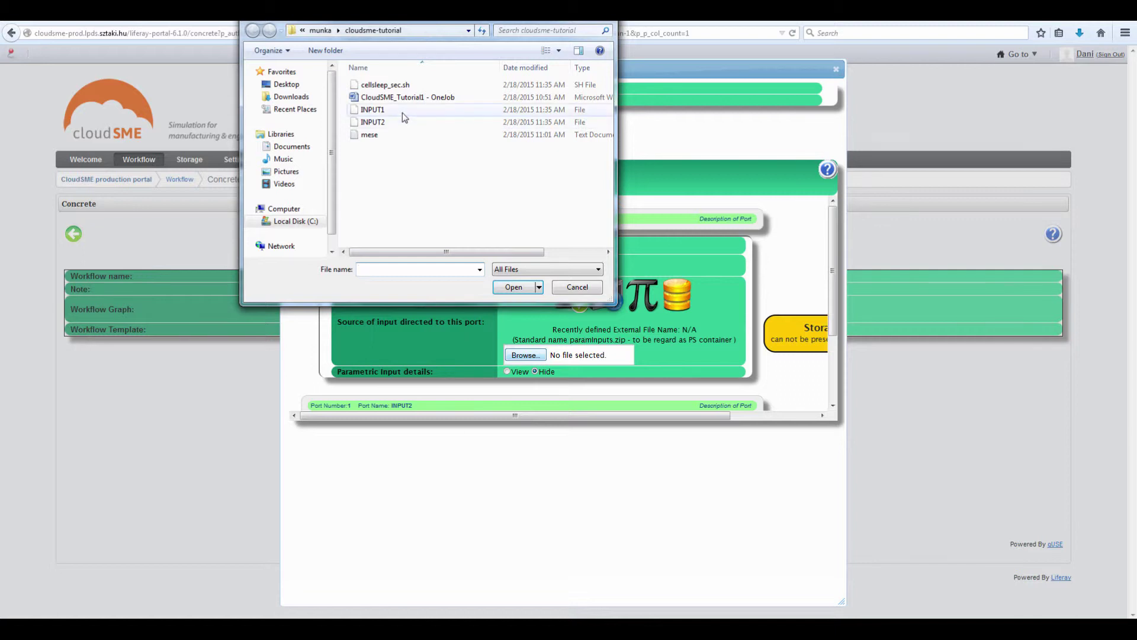
{"action": "double_click", "coordinate": [402, 112]}
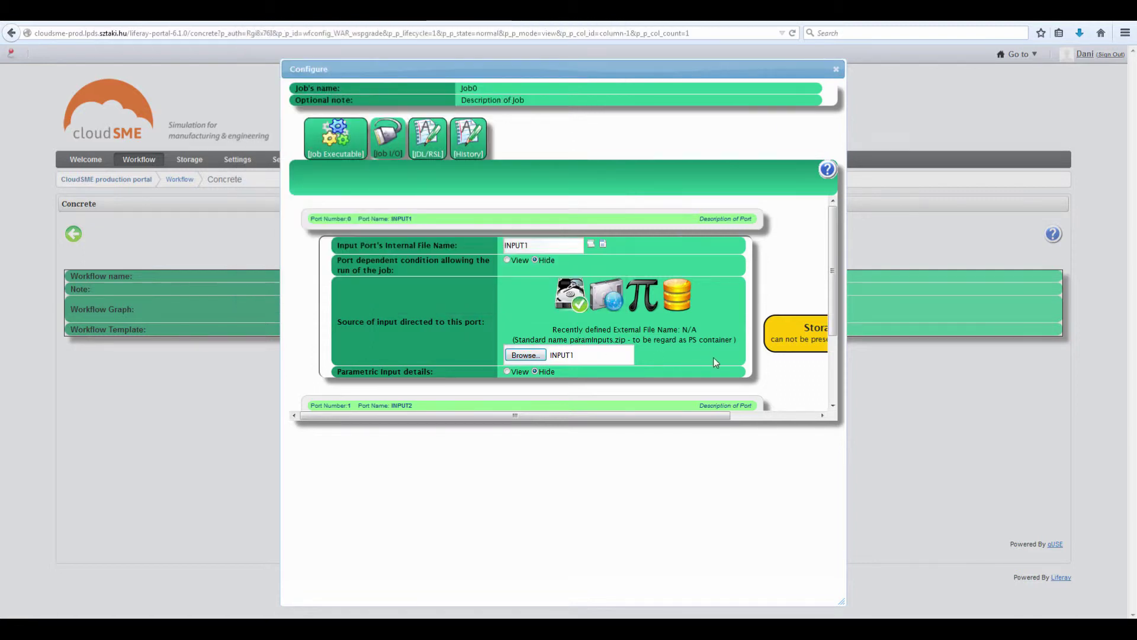
Set the input source of Job0's port 1 (INPUT2) to an upload of the local file INPUT2.
{"action": "scroll", "coordinate": [767, 382], "scroll_direction": "down", "scroll_amount": 2}
{"action": "left_click", "coordinate": [621, 354]}
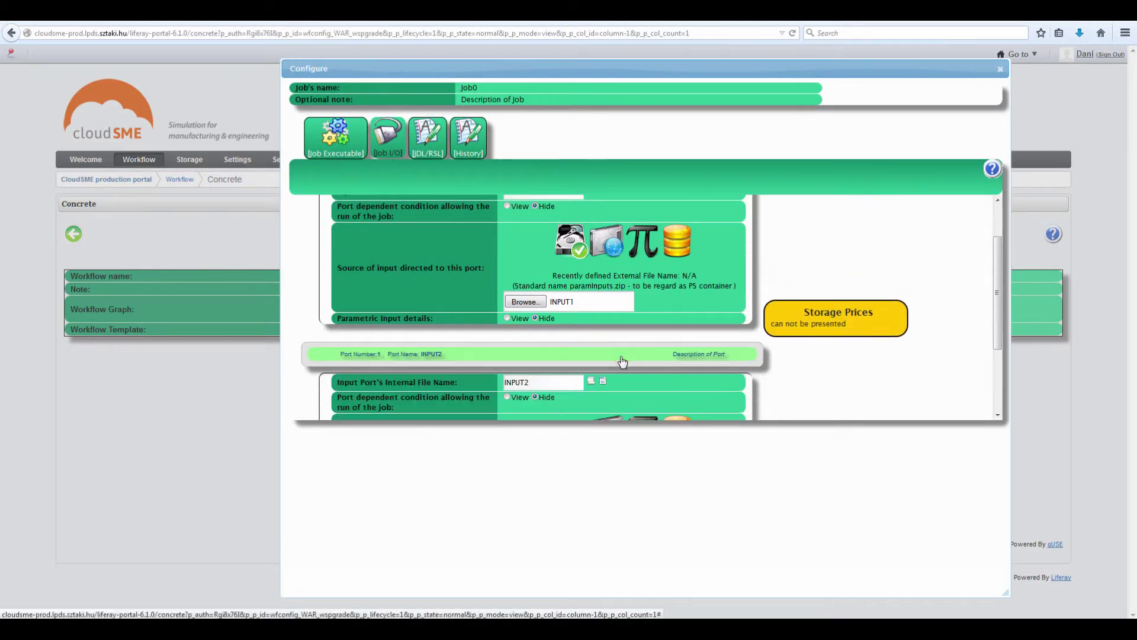
{"action": "scroll", "coordinate": [568, 391], "scroll_direction": "down", "scroll_amount": 3}
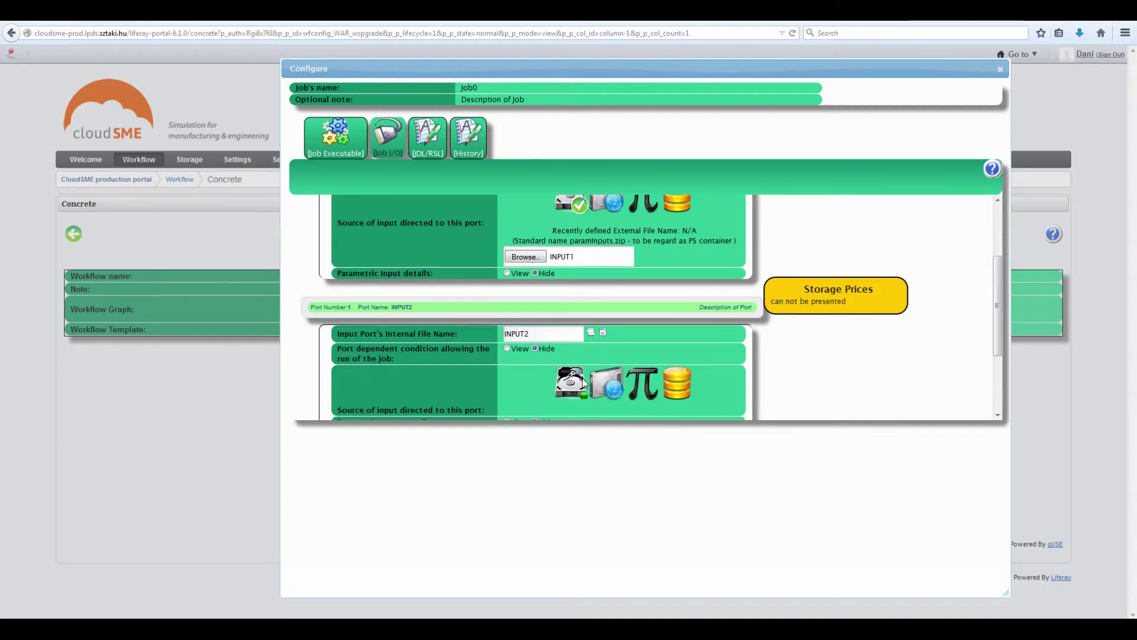
{"action": "left_click", "coordinate": [567, 353]}
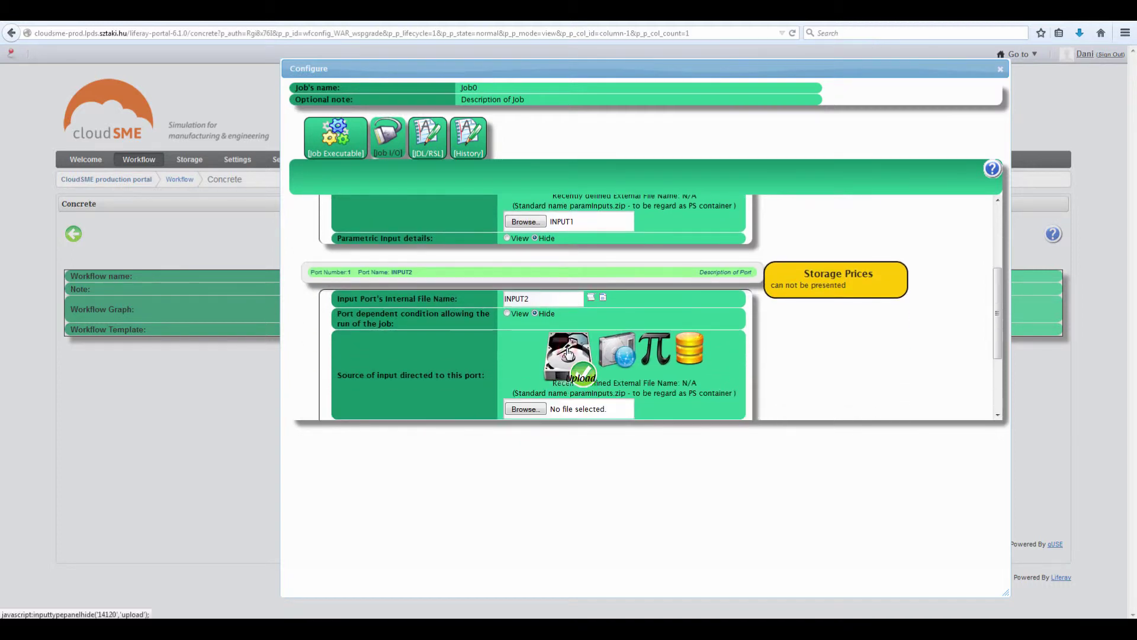
{"action": "left_click", "coordinate": [543, 410]}
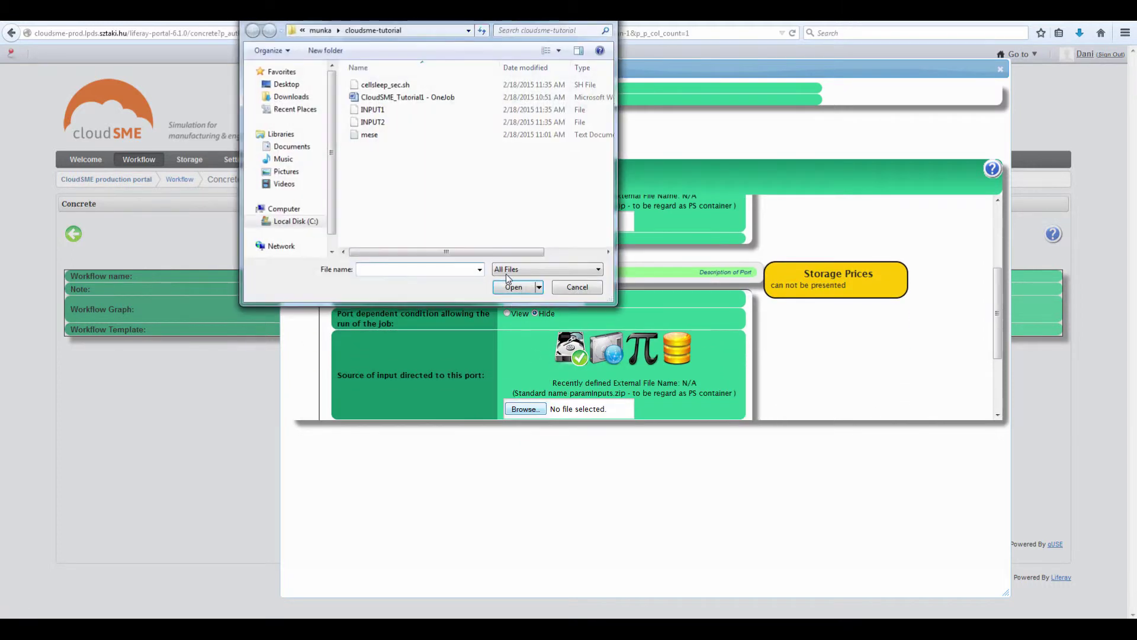
{"action": "left_click", "coordinate": [388, 122]}
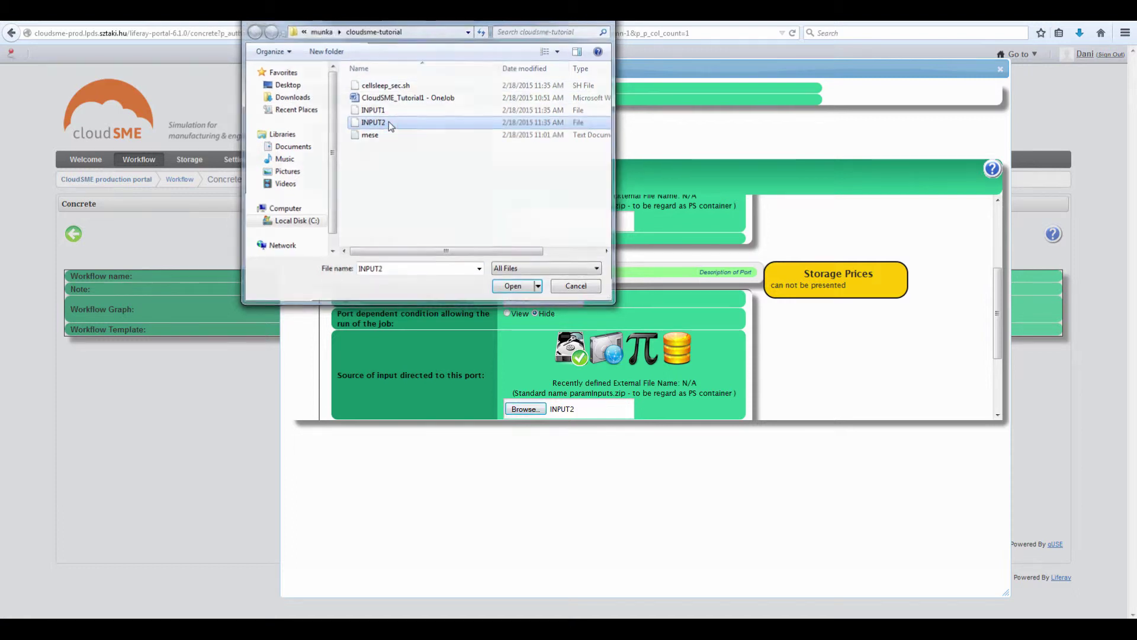
{"action": "left_click", "coordinate": [513, 287]}
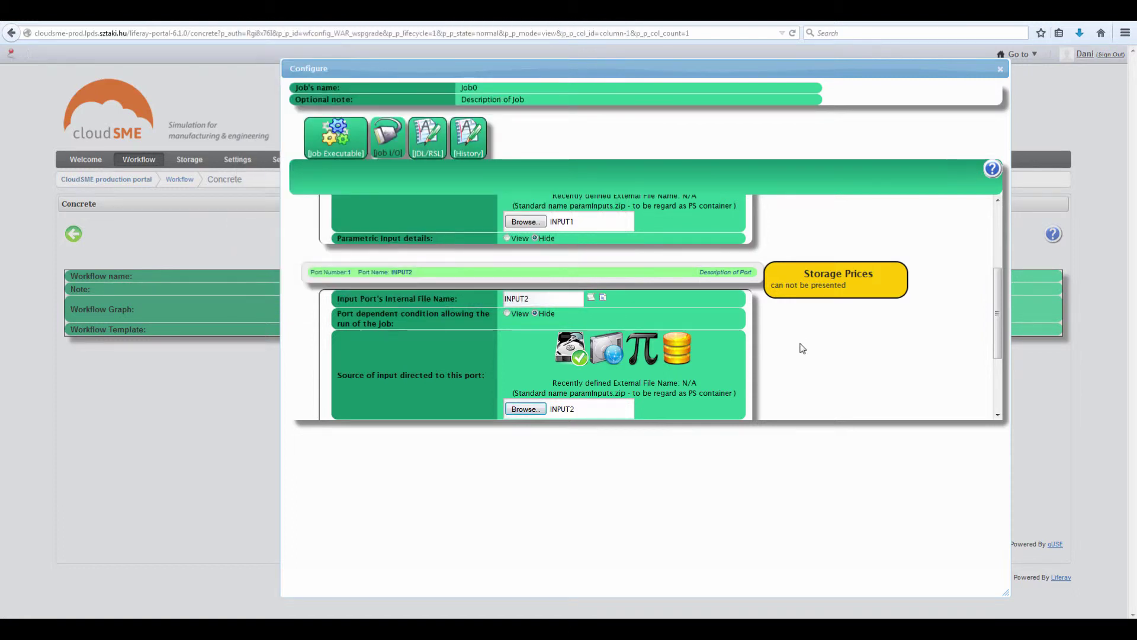
Accept Job0's input and output port settings and close the job's configuration.
{"action": "scroll", "coordinate": [802, 348], "scroll_direction": "down", "scroll_amount": 3}
{"action": "left_click", "coordinate": [642, 398]}
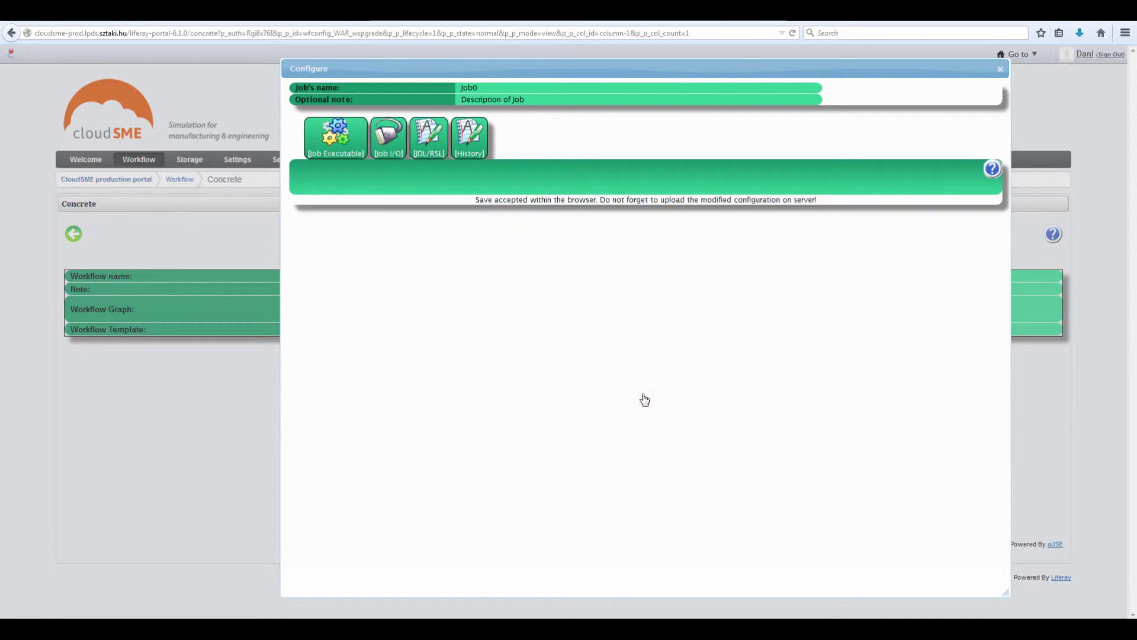
{"action": "left_click", "coordinate": [1001, 68]}
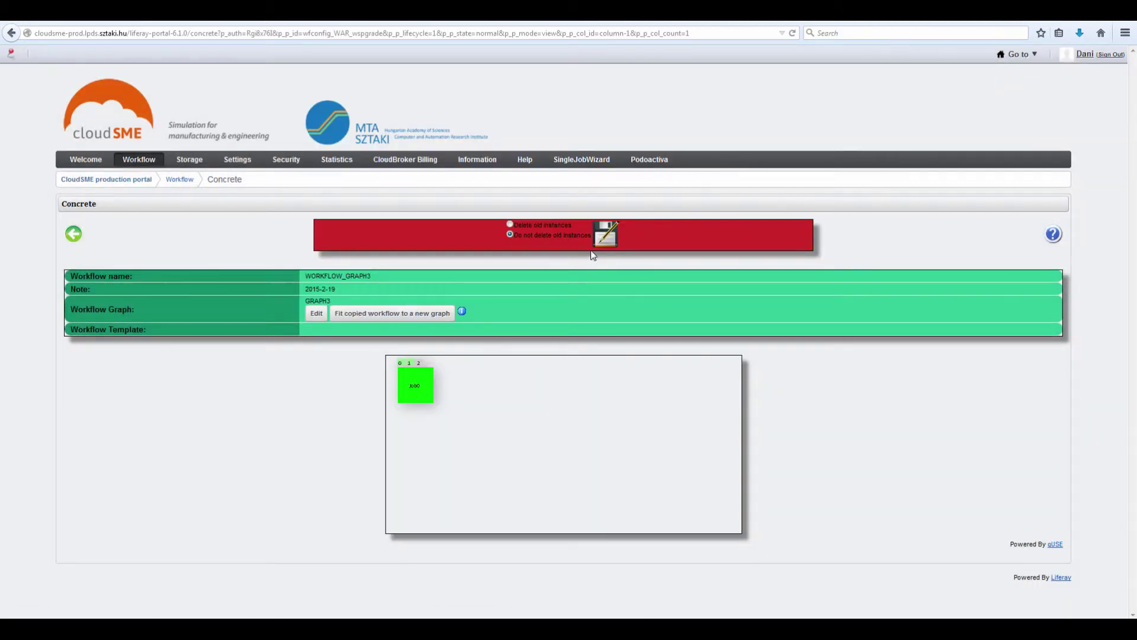
Save WORKFLOW_GRAPH3's configuration without deleting old instances, return to the workflow list and check the workflow's configuration info.
{"action": "left_click", "coordinate": [609, 236]}
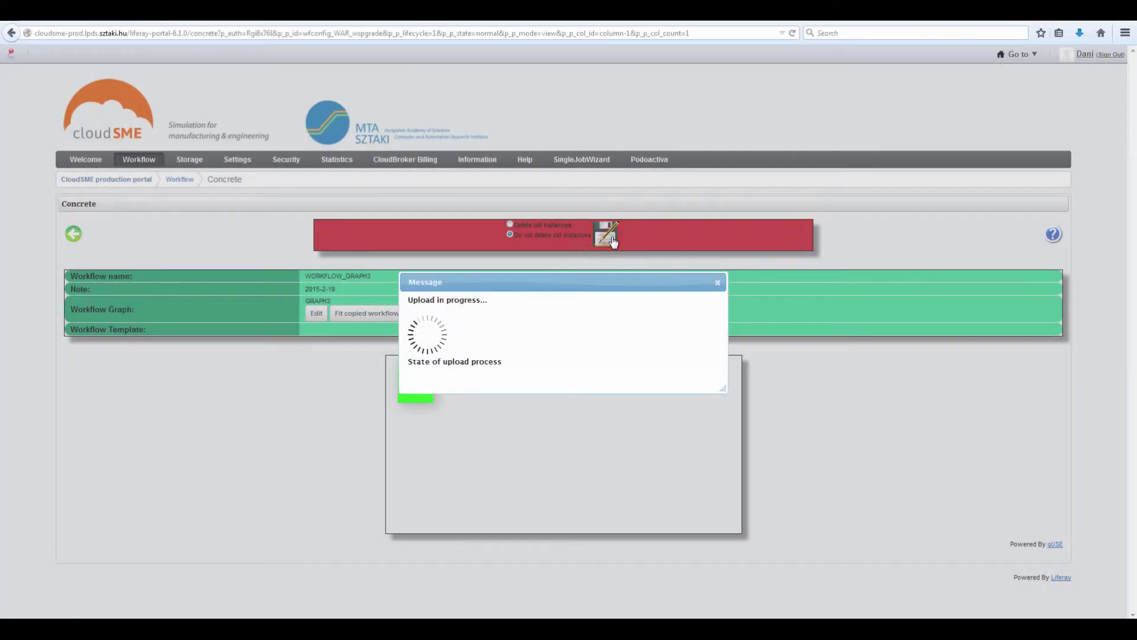
{"action": "left_click", "coordinate": [445, 327]}
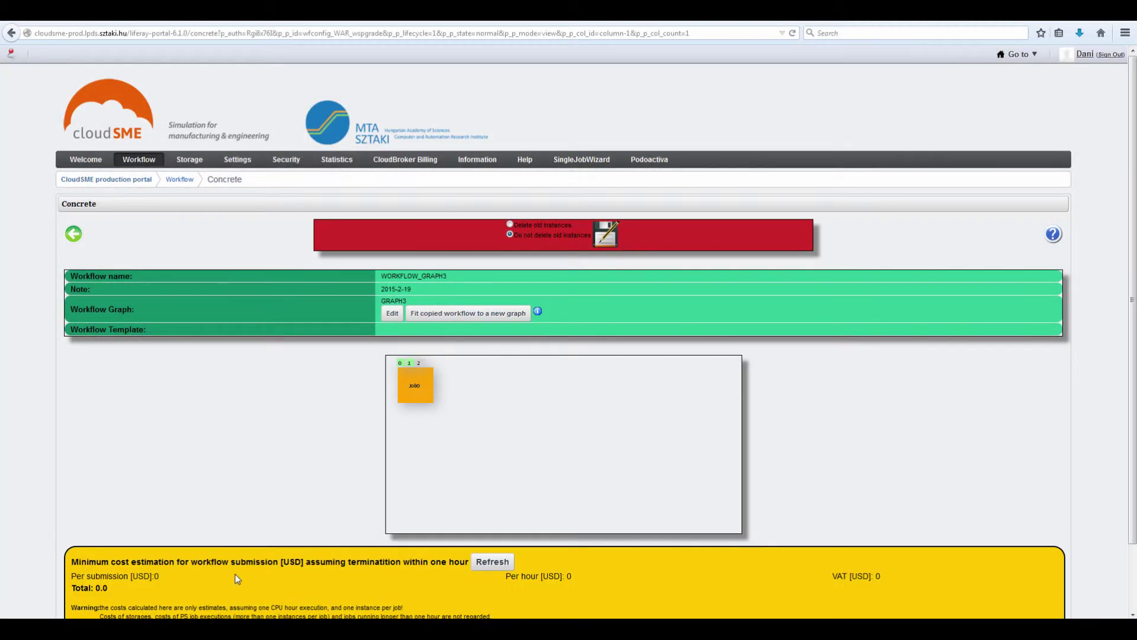
{"action": "left_click", "coordinate": [74, 234]}
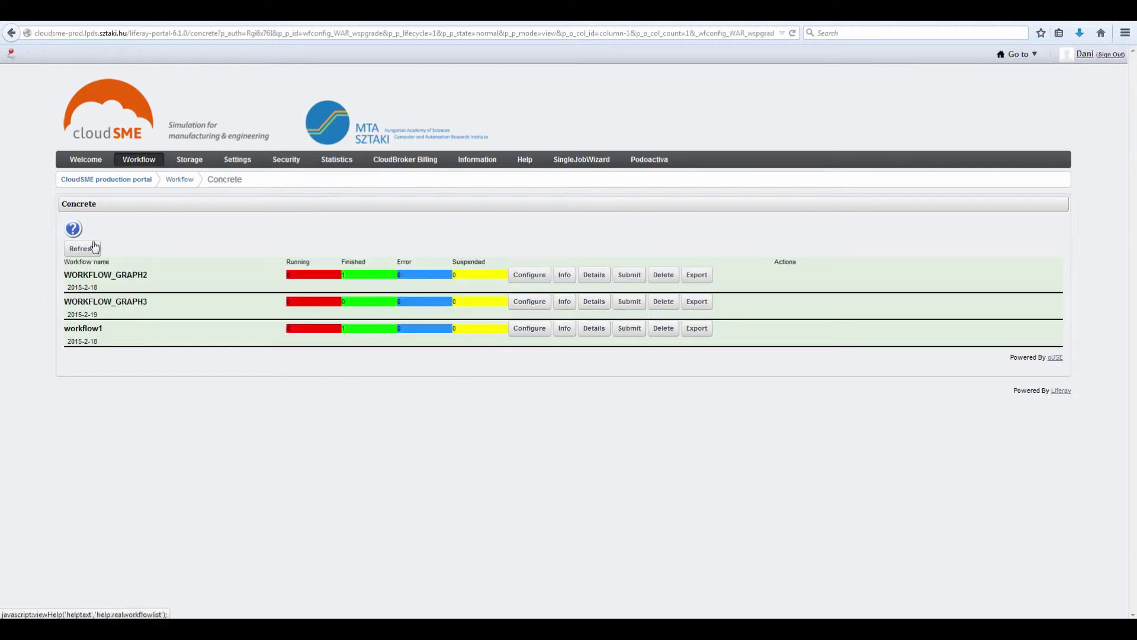
{"action": "left_click", "coordinate": [557, 302]}
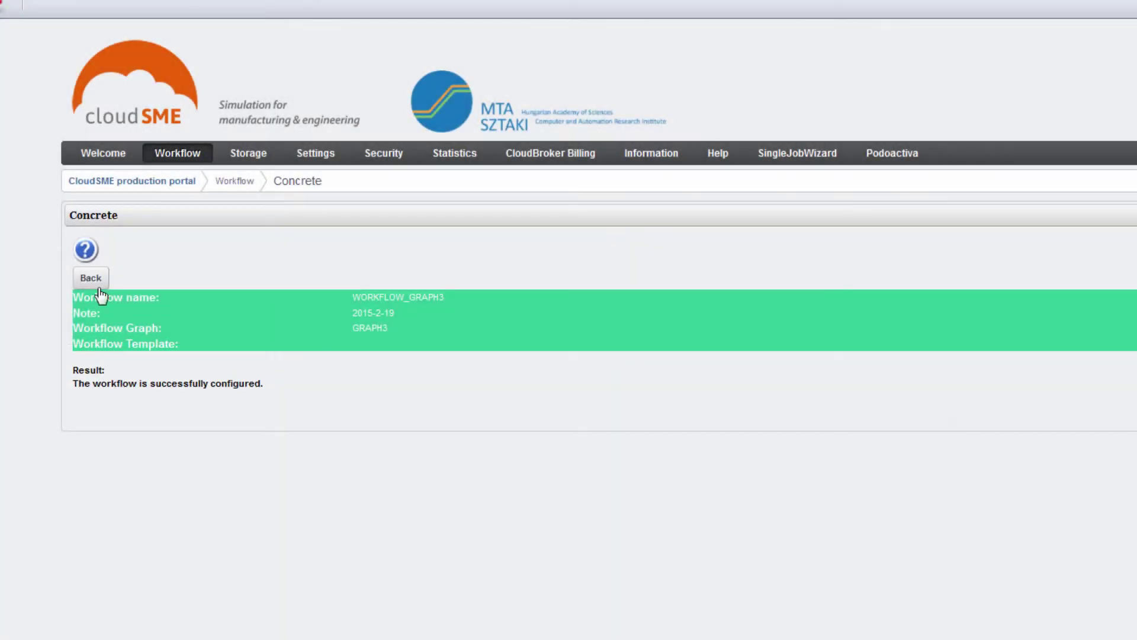
{"action": "left_click", "coordinate": [92, 280]}
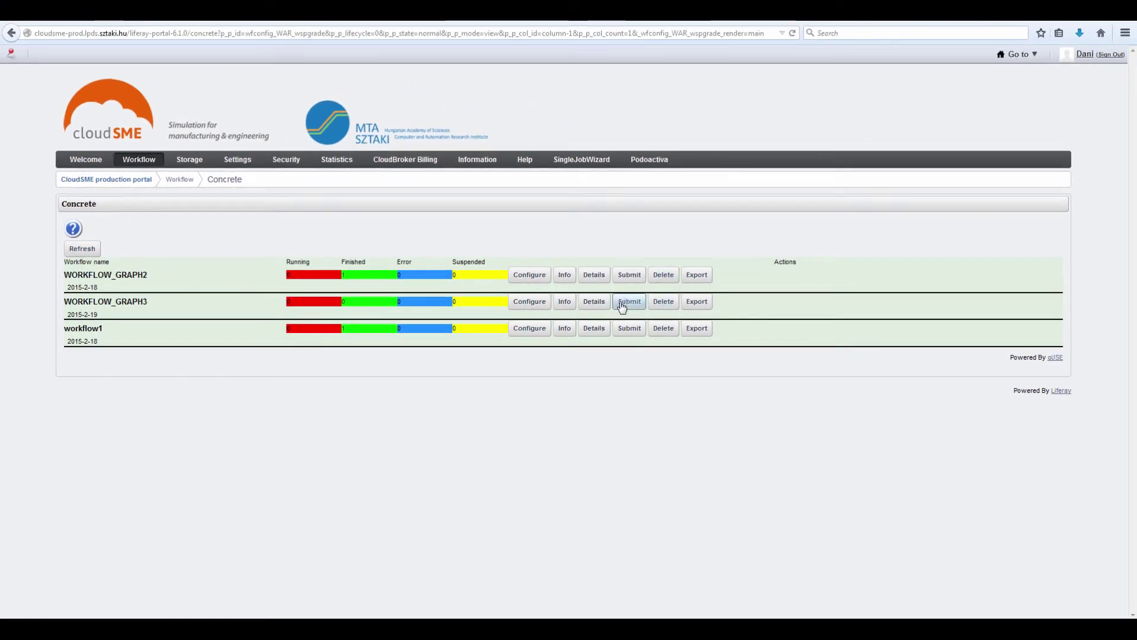
Submit WORKFLOW_GRAPH3 as a new instance with the default note and e-mail notification set to never.
{"action": "left_click", "coordinate": [627, 303]}
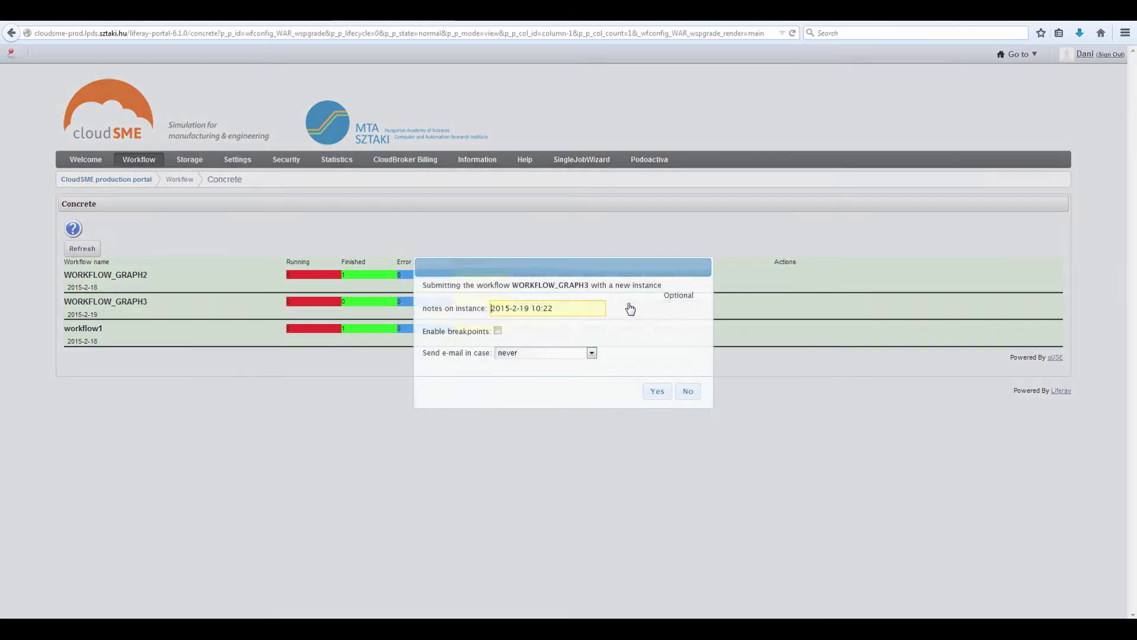
{"action": "left_click", "coordinate": [647, 394]}
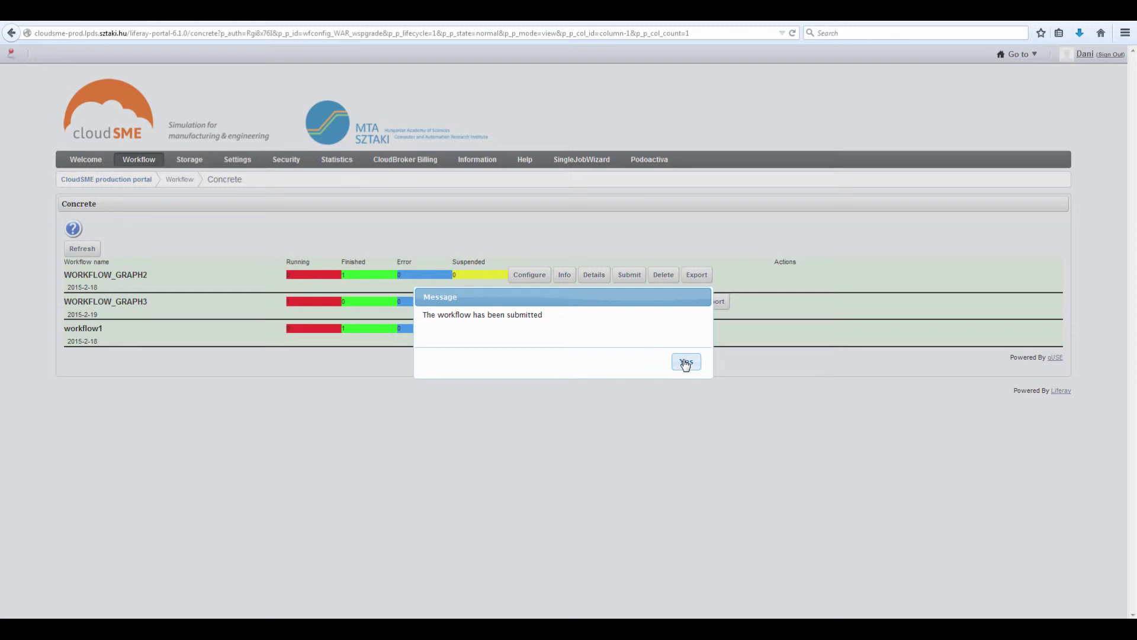
{"action": "left_click", "coordinate": [686, 362]}
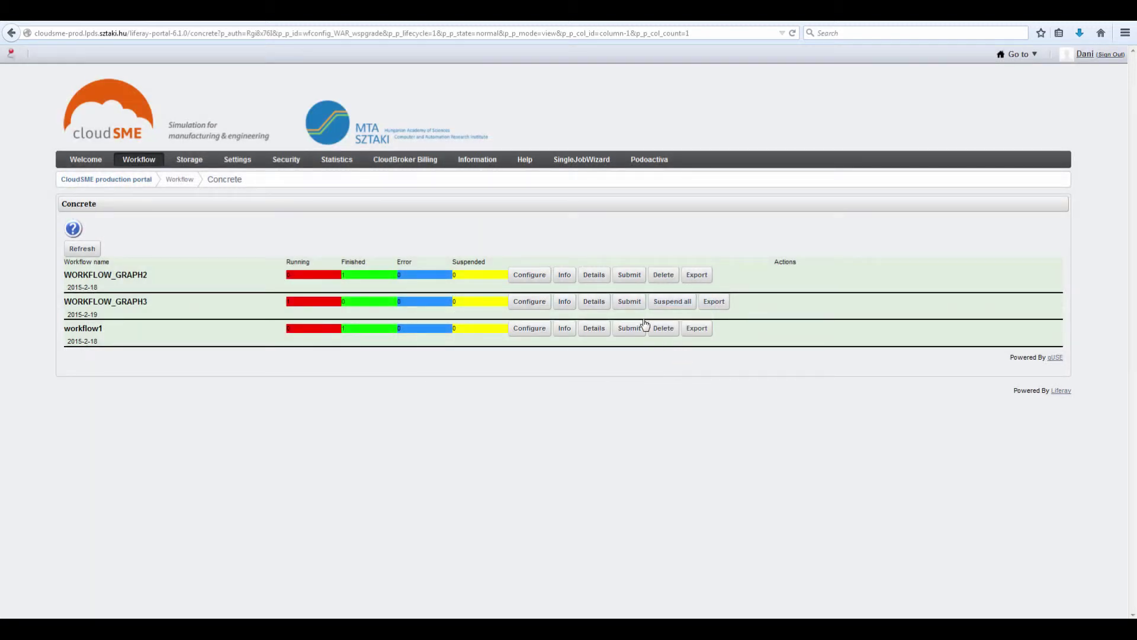
View the details of WORKFLOW_GRAPH3's running instance and follow Job0's resource link to its page on the CloudBroker Platform.
{"action": "left_click", "coordinate": [596, 303]}
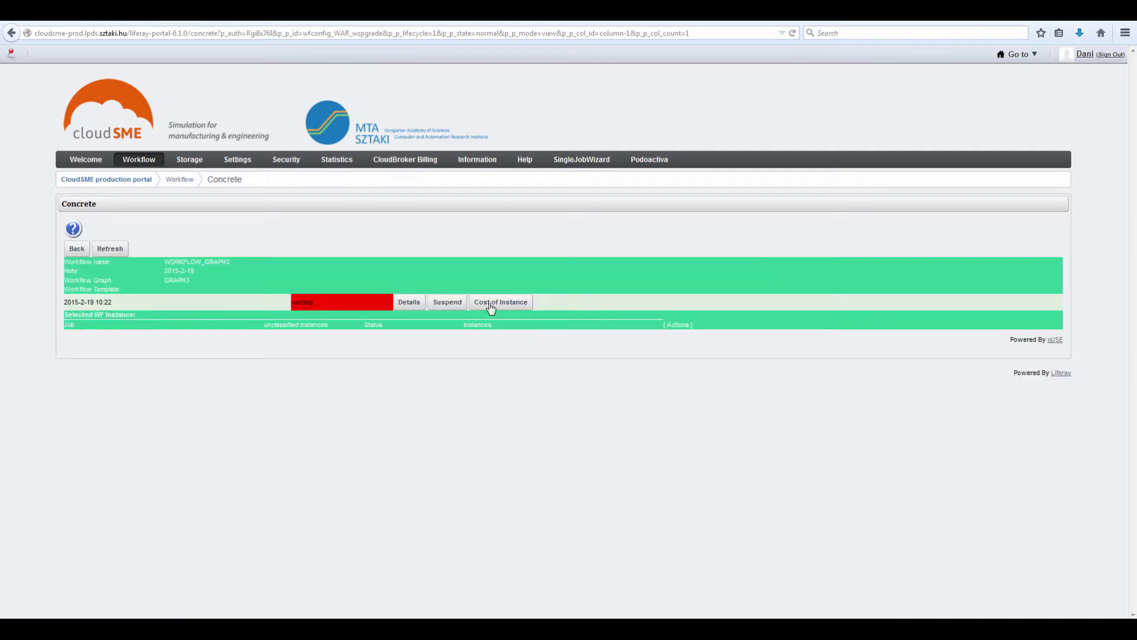
{"action": "left_click", "coordinate": [408, 302]}
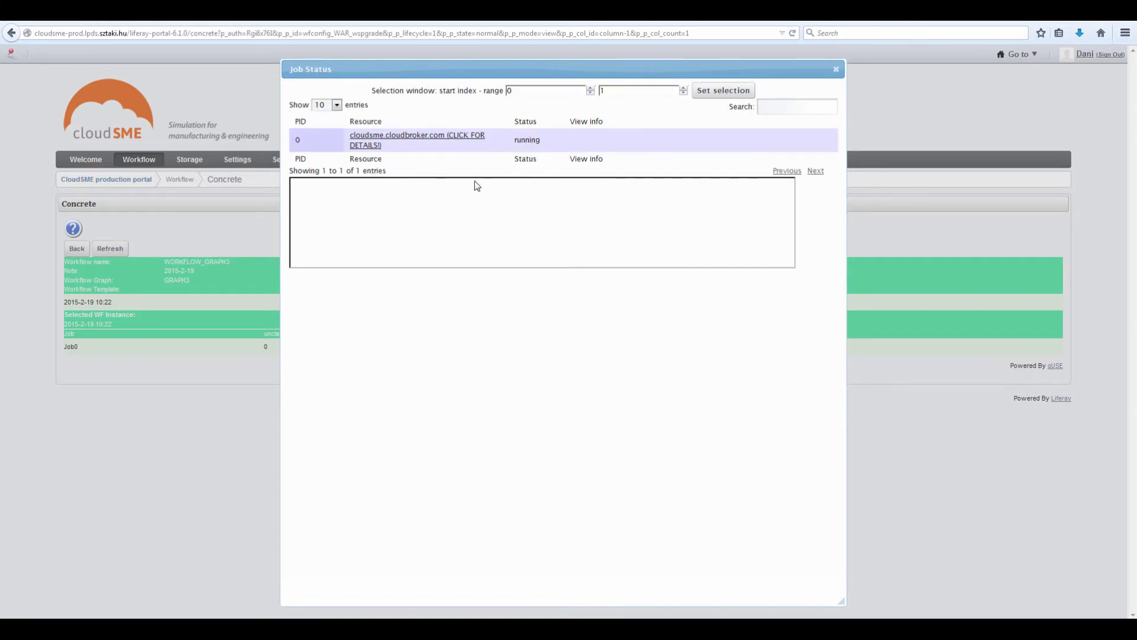
{"action": "left_click", "coordinate": [396, 140]}
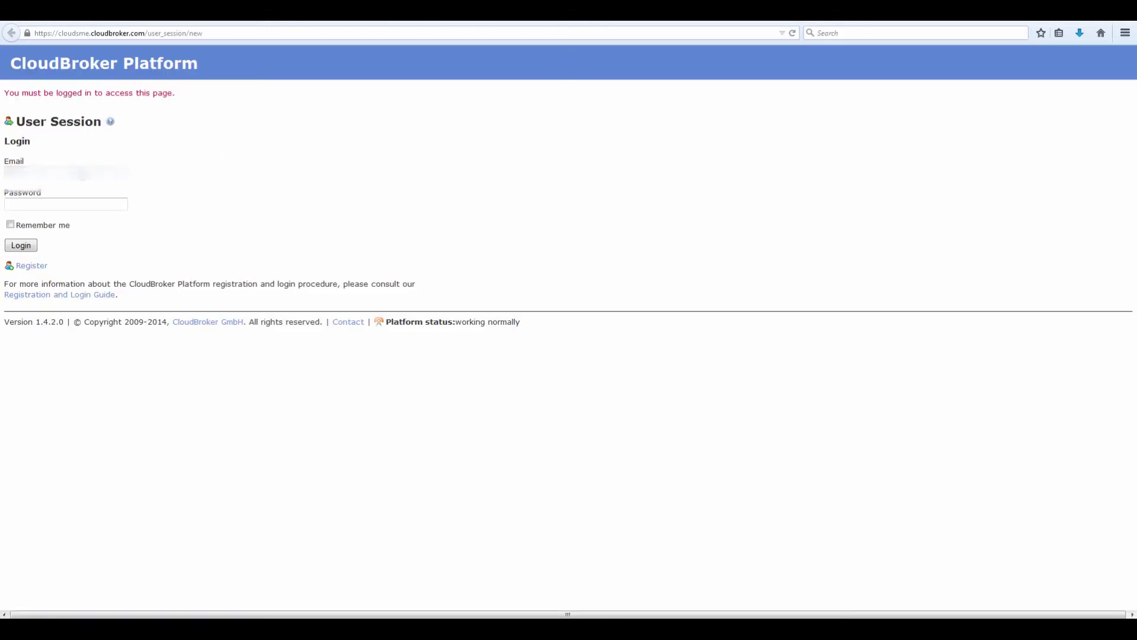
Log in to the CloudBroker Platform with the account e-mail and password.
{"action": "left_click", "coordinate": [83, 172]}
{"action": "left_click", "coordinate": [70, 189]}
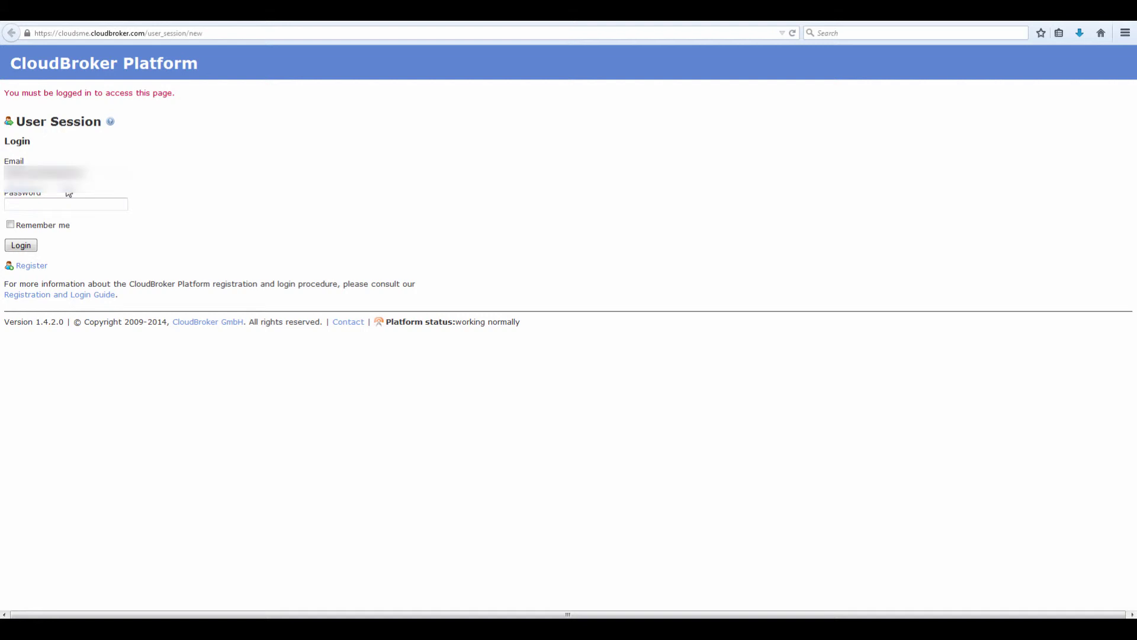
{"action": "left_click", "coordinate": [59, 203]}
{"action": "key", "text": "Return"}
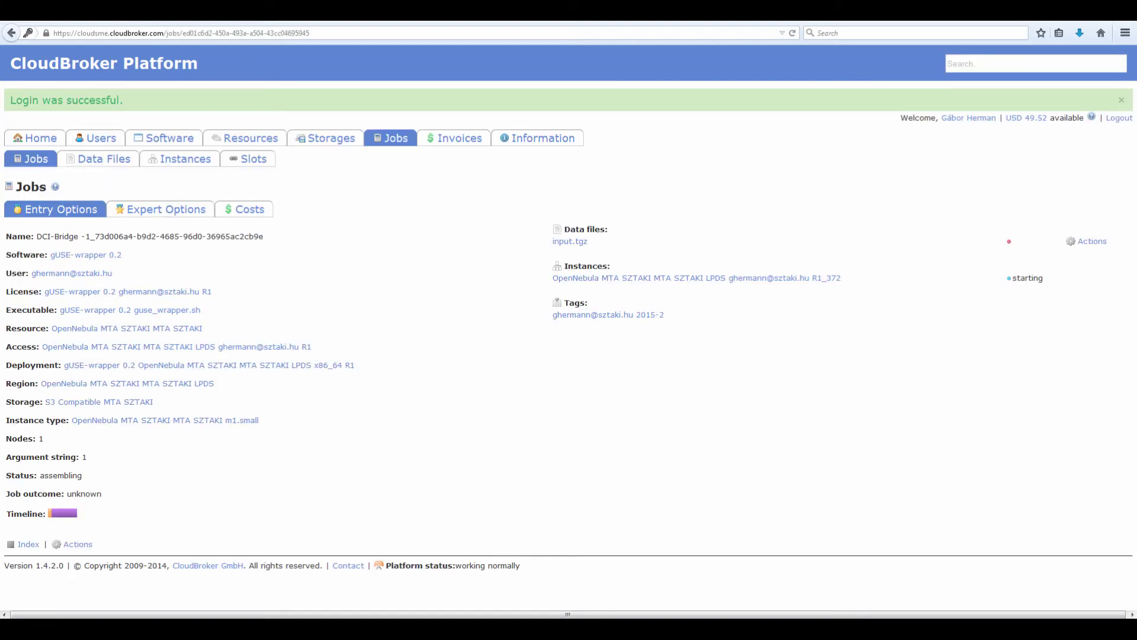
Examine the job's timeline, reopen it for an updated look at the status durations, and close it.
{"action": "left_click", "coordinate": [62, 513]}
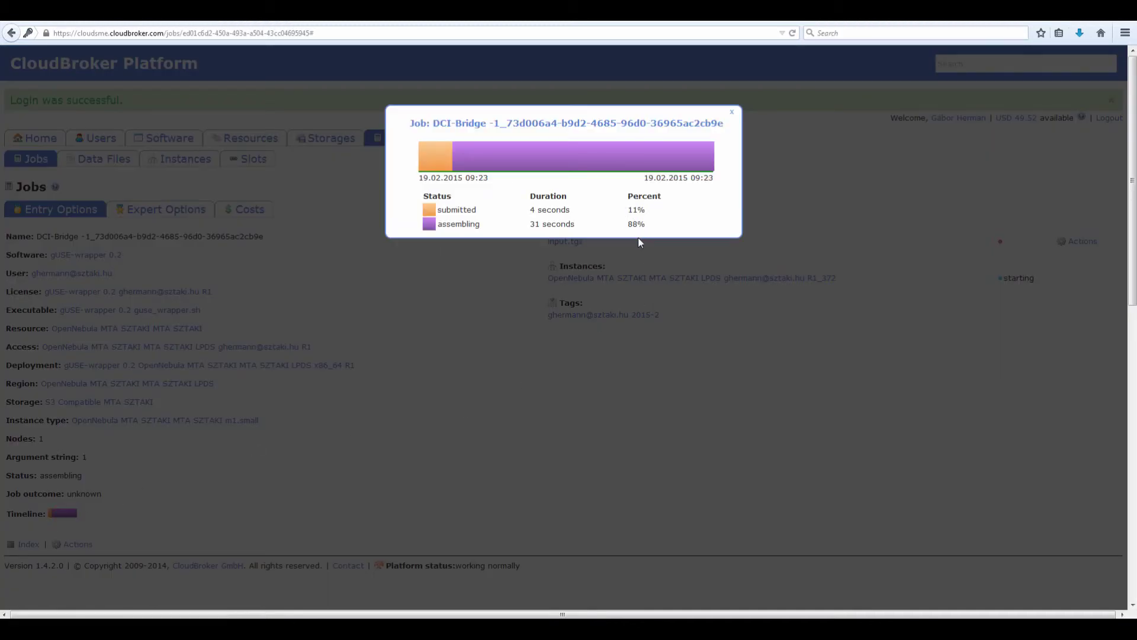
{"action": "left_click", "coordinate": [732, 112]}
{"action": "left_click", "coordinate": [65, 491]}
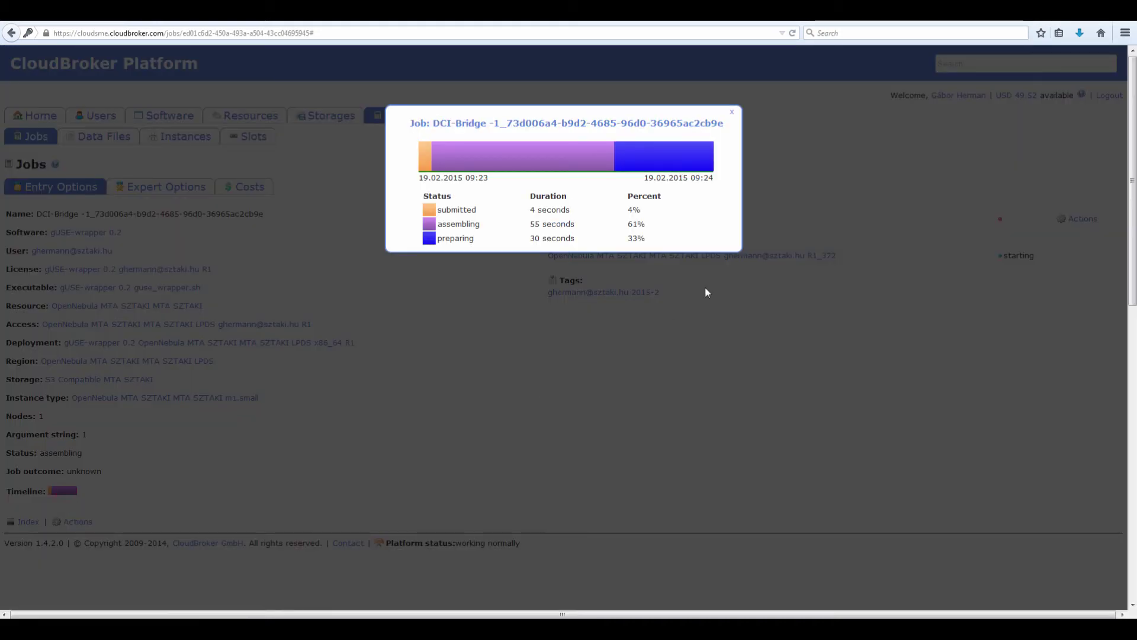
{"action": "left_click", "coordinate": [733, 112]}
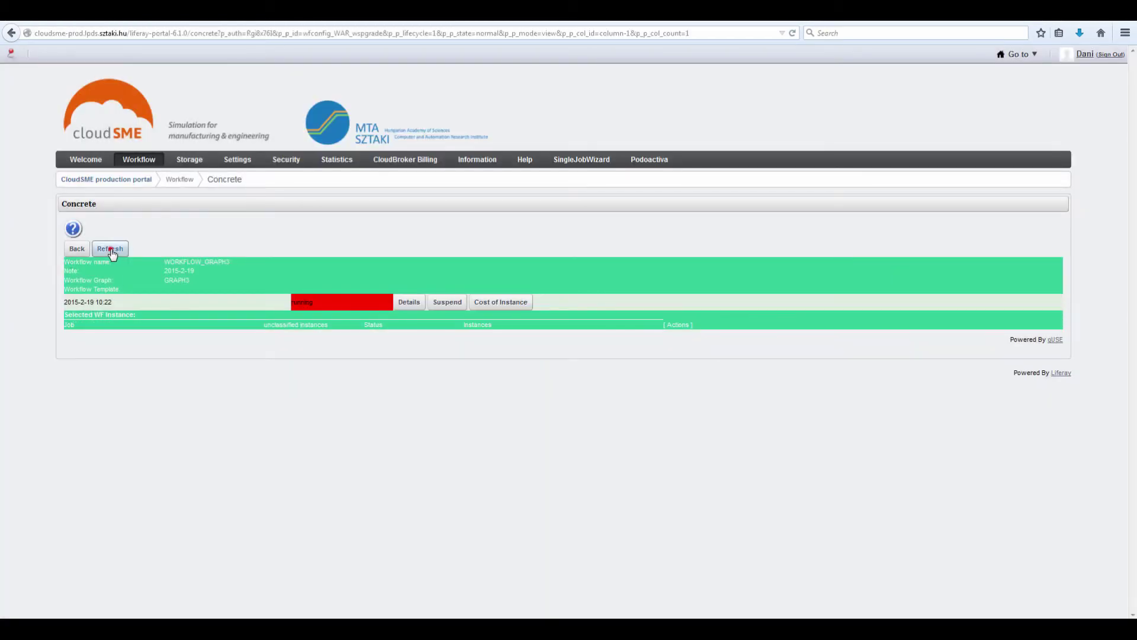
Refresh the WORKFLOW_GRAPH3 instance in the CloudSME portal and examine finished Job0's logbook, standard output and standard error.
{"action": "left_click", "coordinate": [112, 252]}
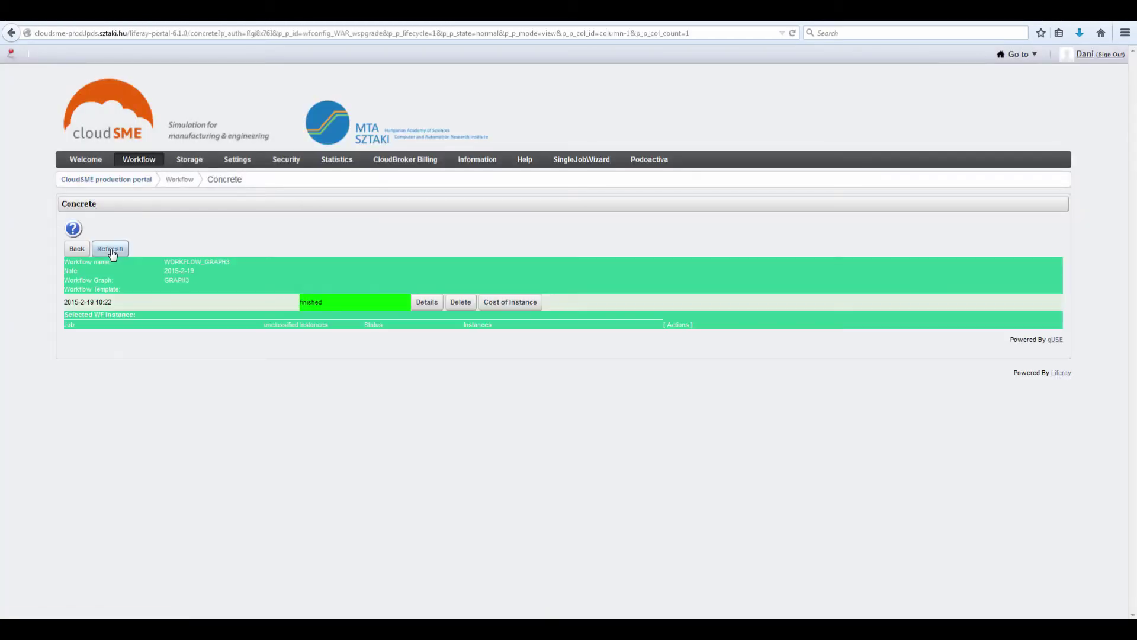
{"action": "left_click", "coordinate": [434, 304]}
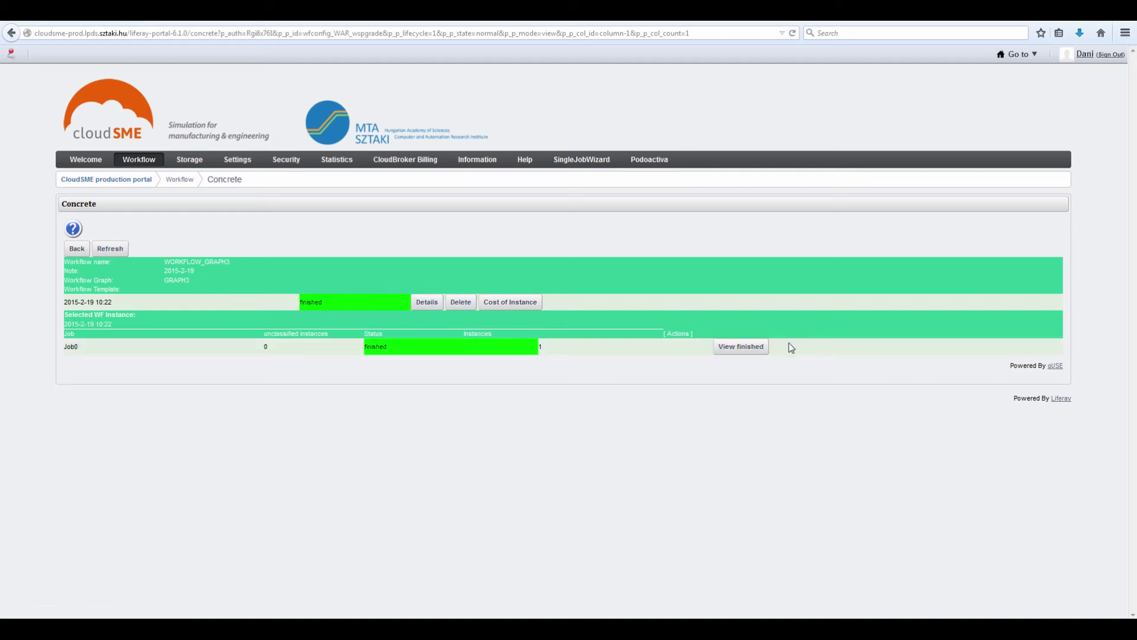
{"action": "left_click", "coordinate": [751, 348]}
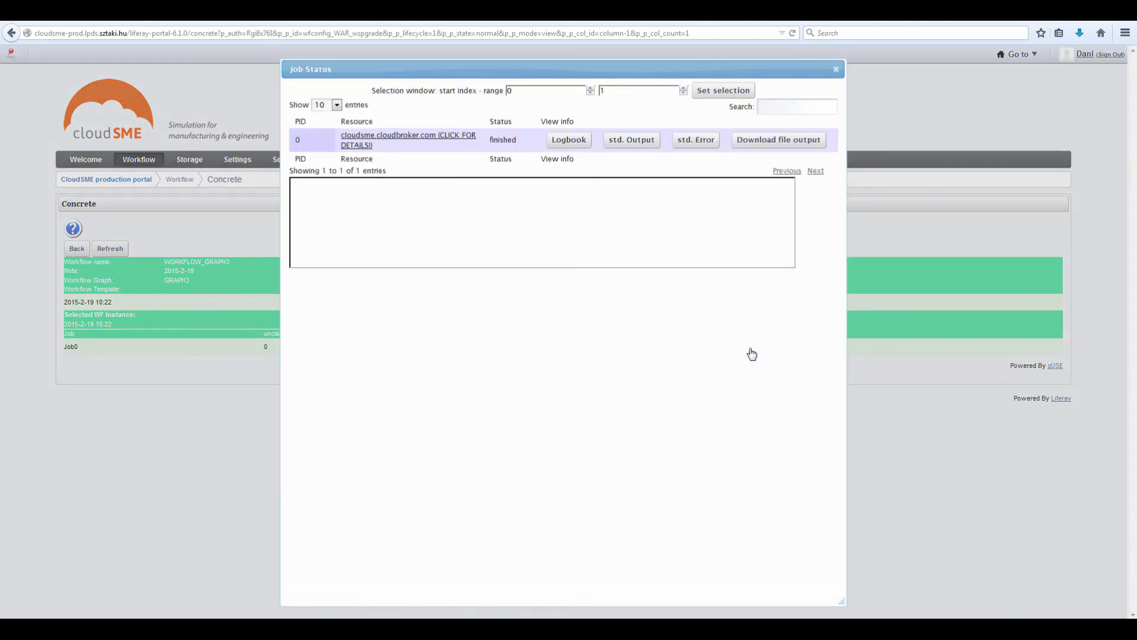
{"action": "left_click", "coordinate": [572, 144]}
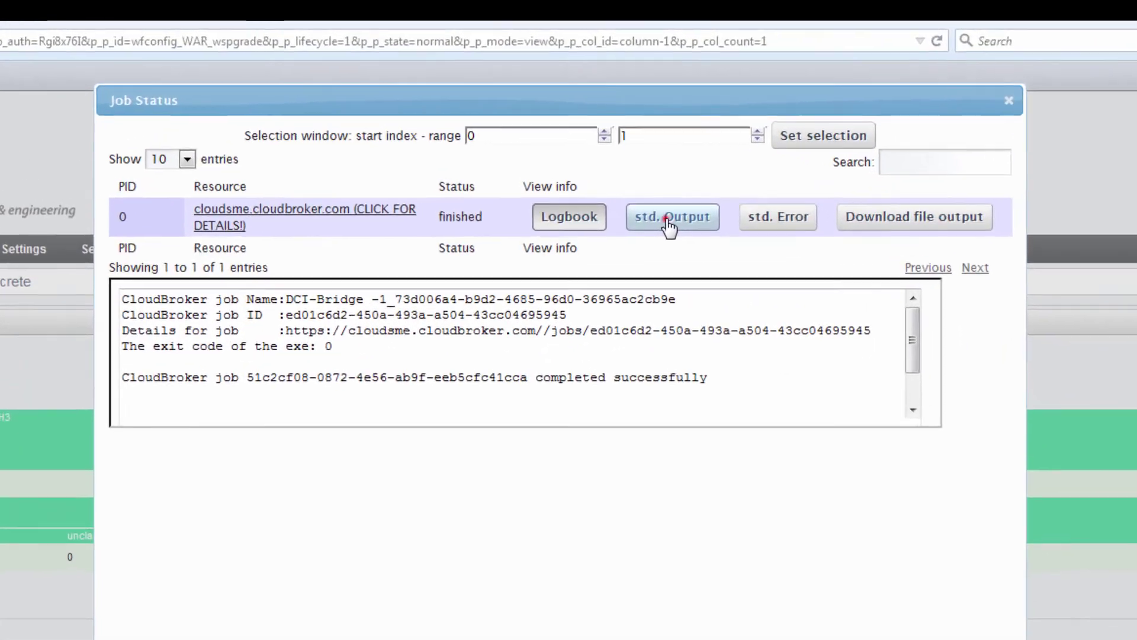
{"action": "left_click", "coordinate": [629, 143]}
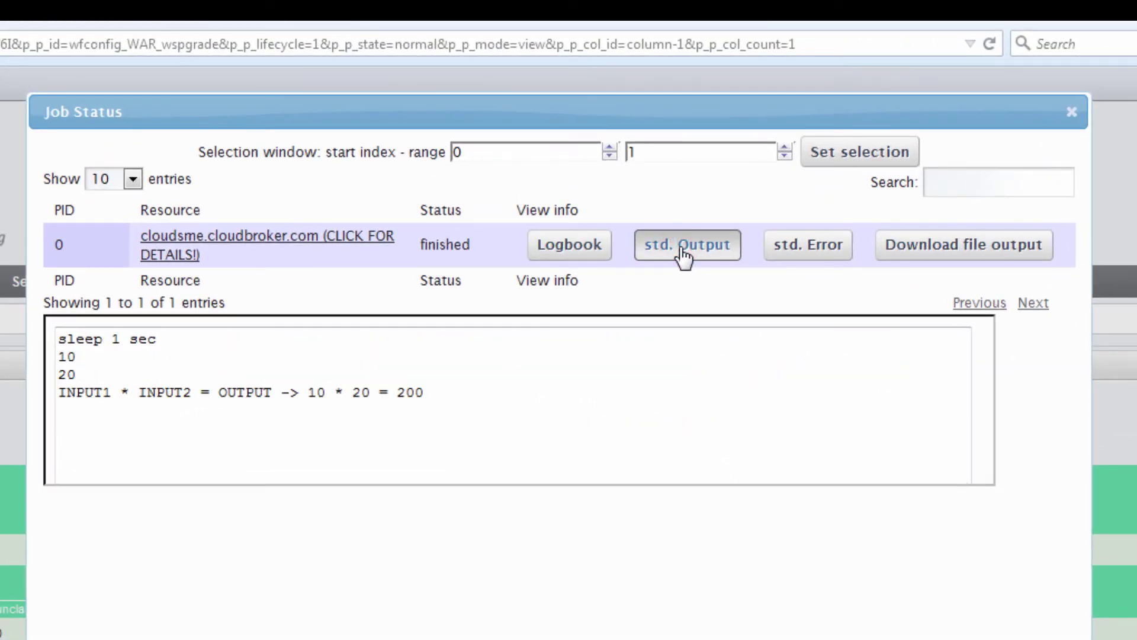
{"action": "left_click", "coordinate": [813, 253]}
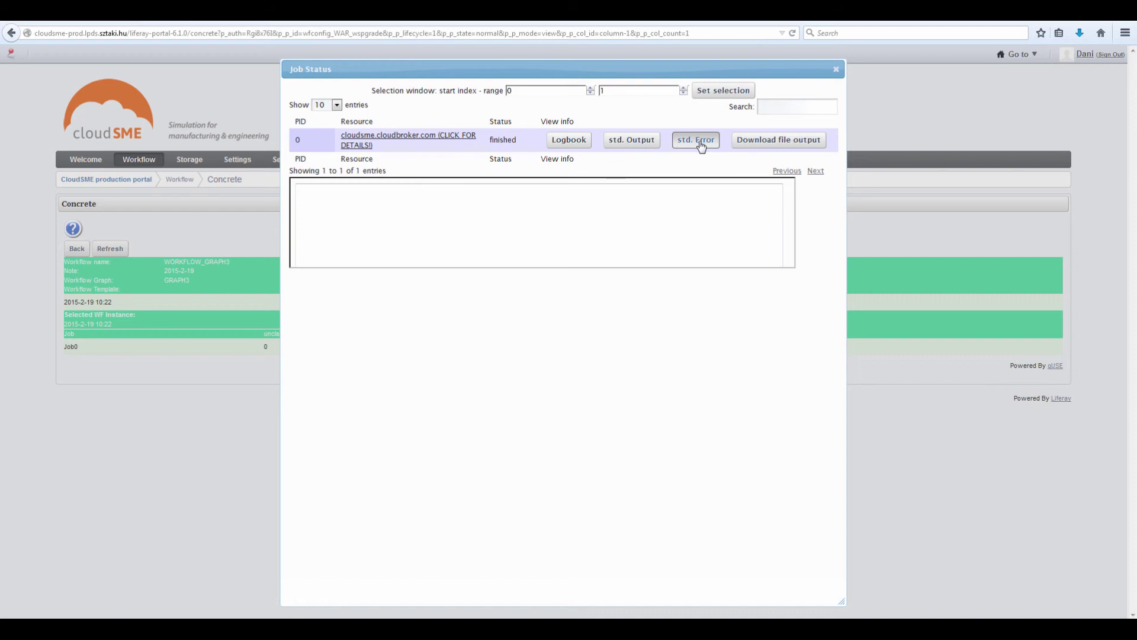
Save Job0's output archive WORKFLOW_GRAPH3_Job0_0_outputs.zip and extract it to the same-named folder in Downloads.
{"action": "left_click", "coordinate": [776, 143]}
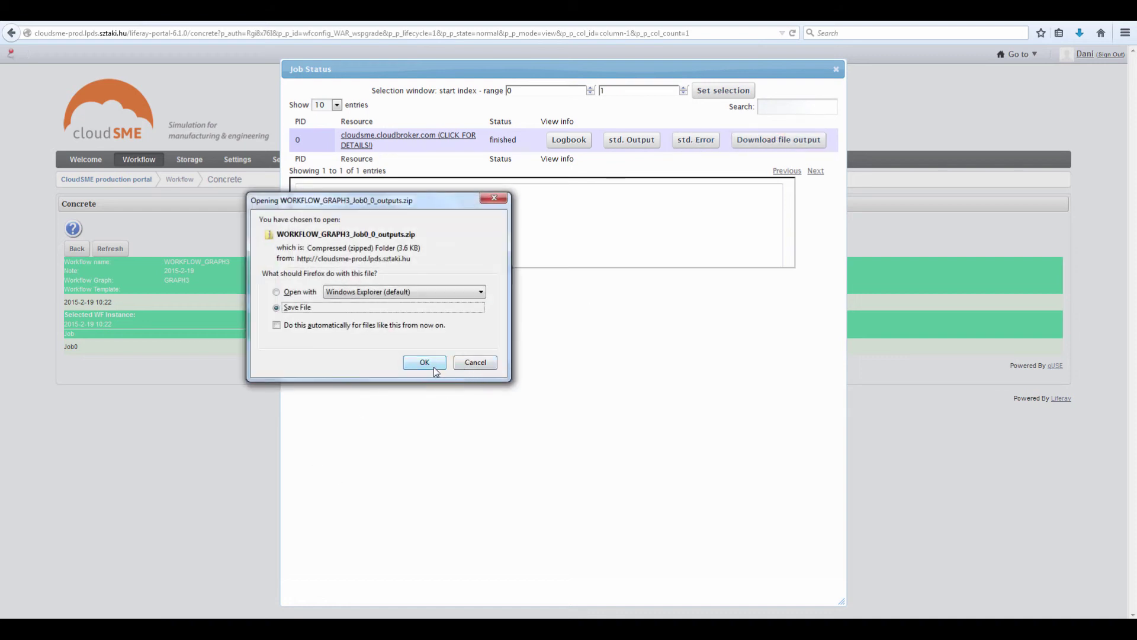
{"action": "left_click", "coordinate": [433, 366]}
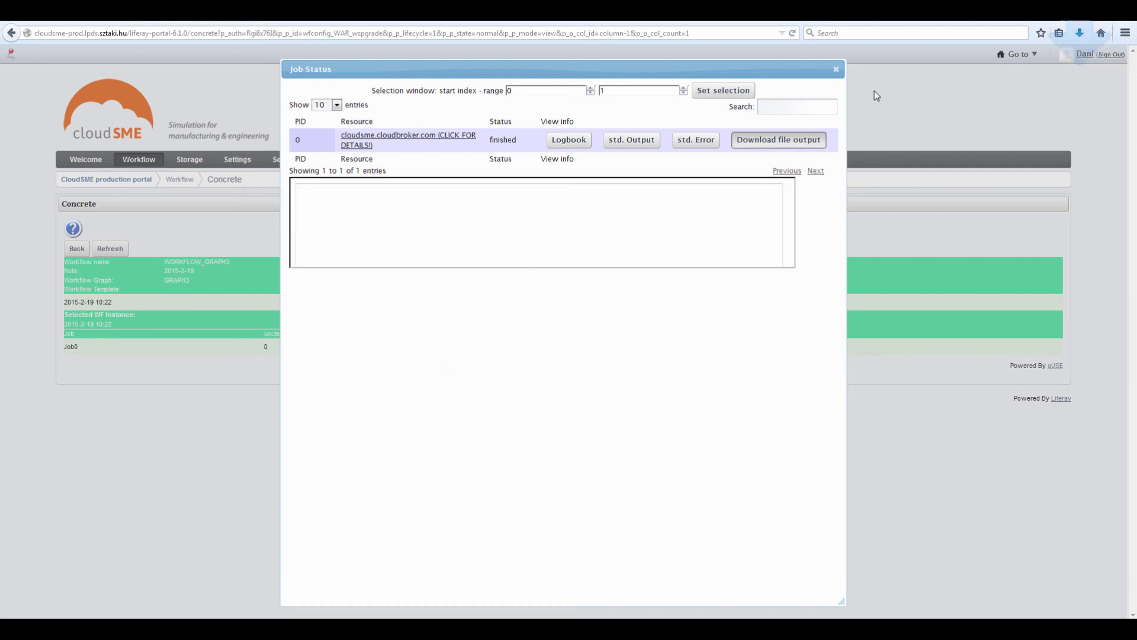
{"action": "left_click", "coordinate": [836, 69]}
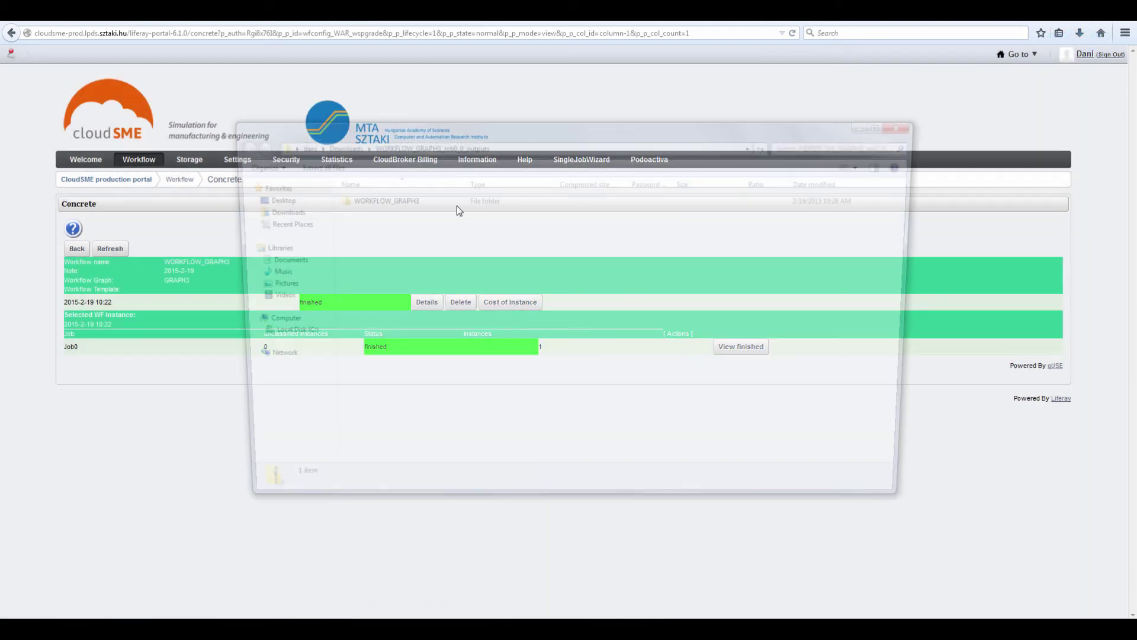
{"action": "left_click", "coordinate": [310, 164]}
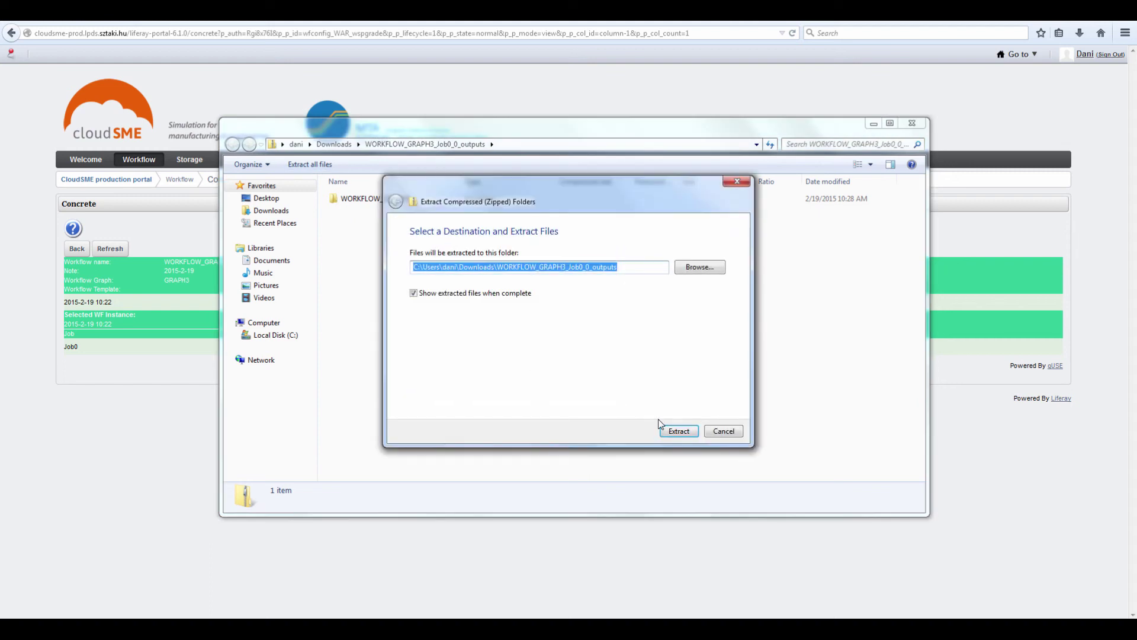
{"action": "left_click", "coordinate": [675, 431]}
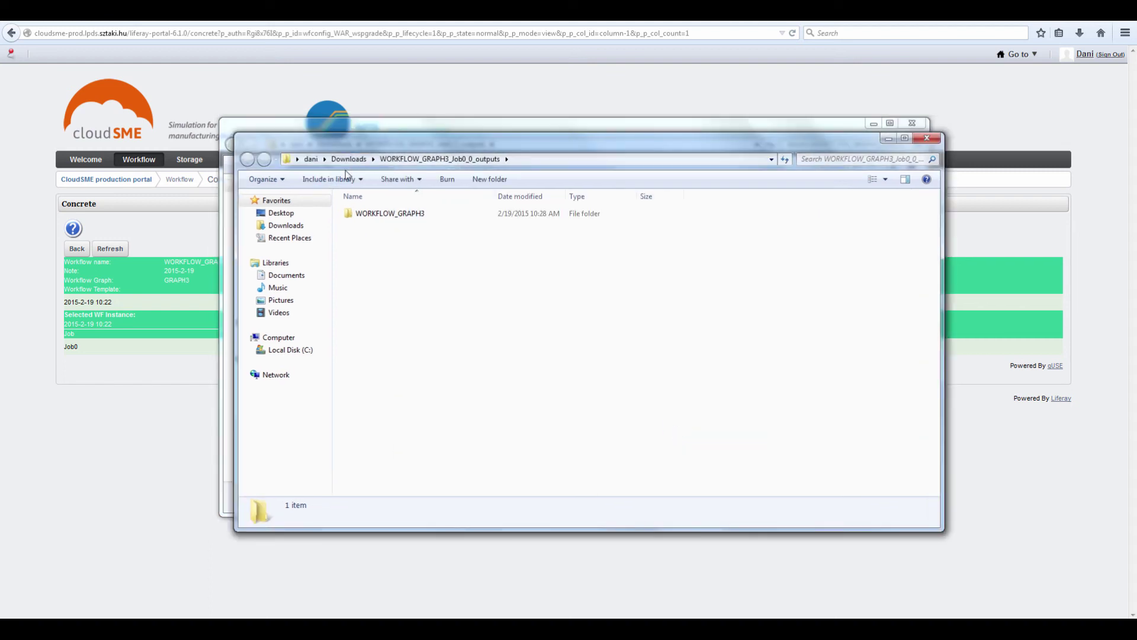
Browse the extracted output through WORKFLOW_GRAPH3, Job0, outputs and the instance folder to the files in folder 0.
{"action": "double_click", "coordinate": [386, 215]}
{"action": "double_click", "coordinate": [386, 215]}
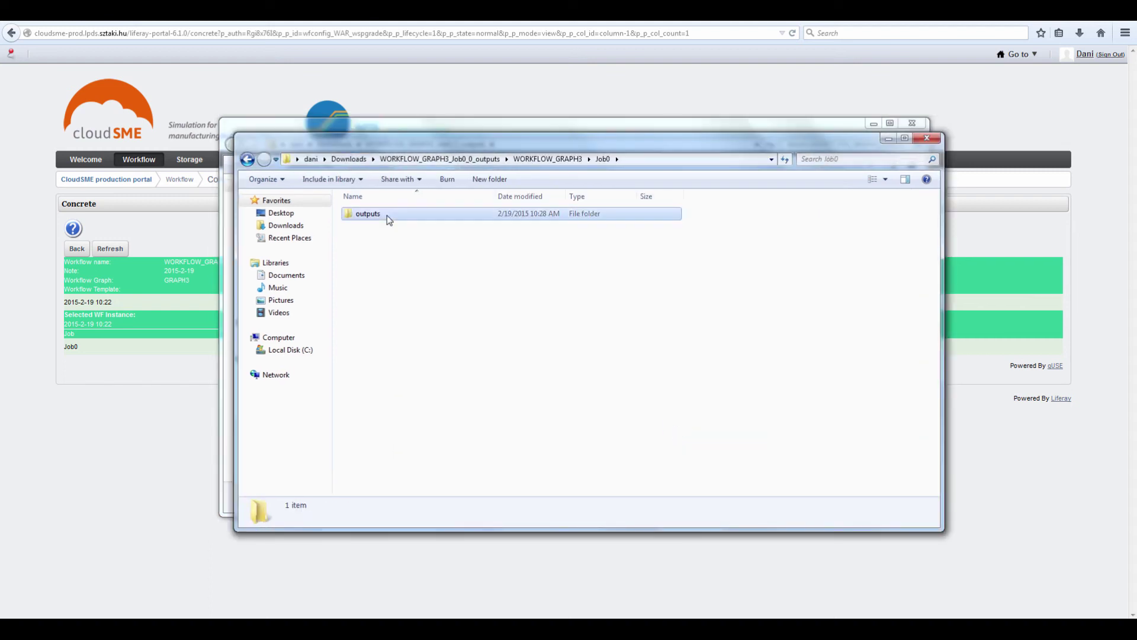
{"action": "double_click", "coordinate": [387, 215]}
{"action": "double_click", "coordinate": [387, 215]}
{"action": "double_click", "coordinate": [386, 215]}
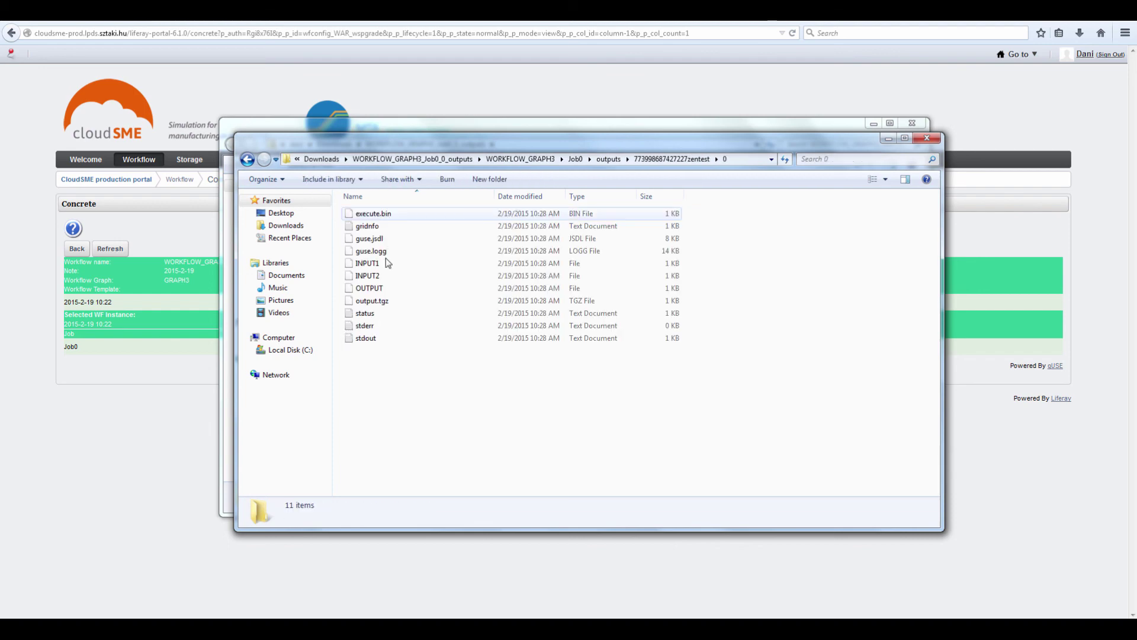